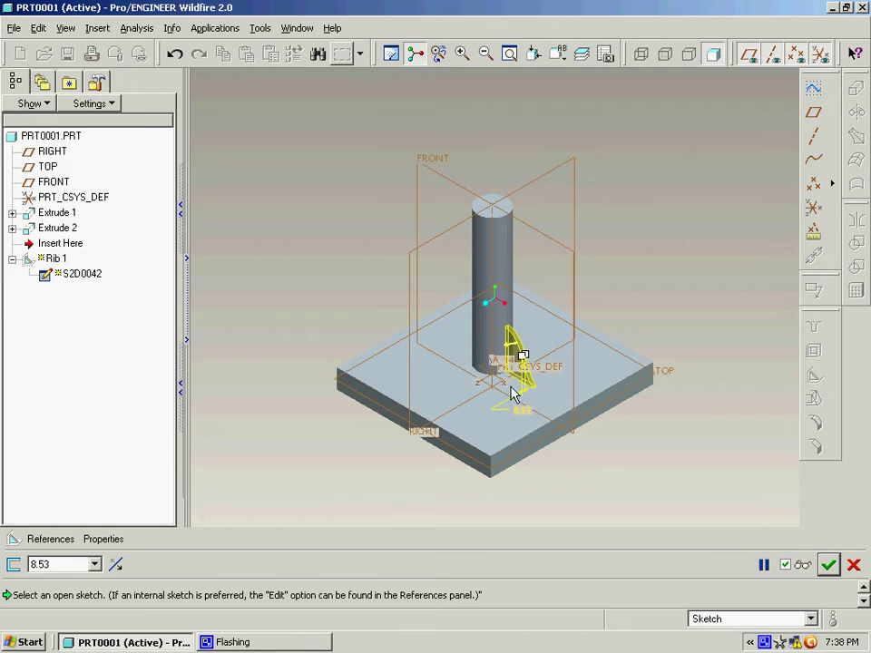
- Widen the rib between the cylinder and the base plate to a thickness of about 44.88 and complete it
scroll(572, 433, "up", 8)
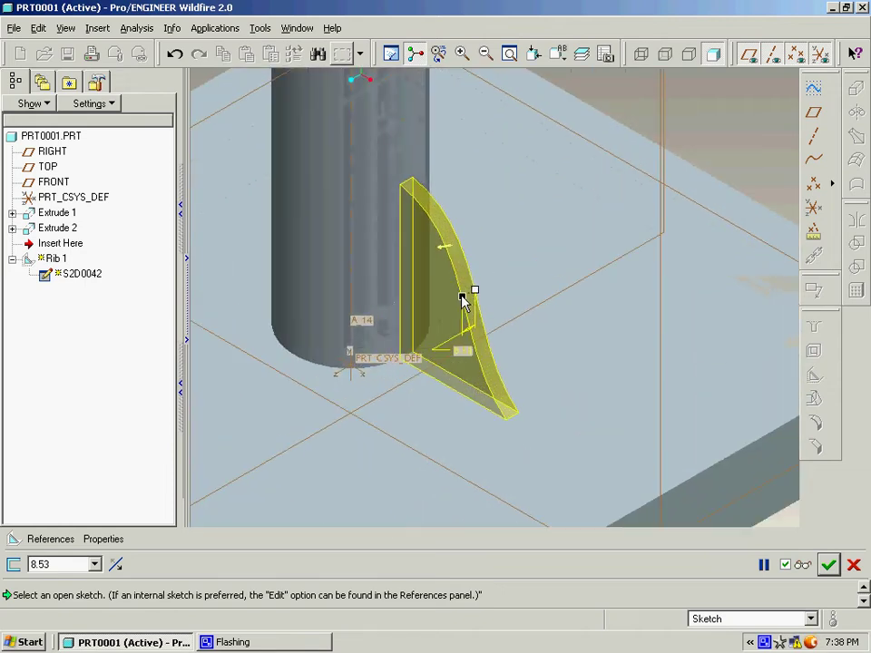
left_click_drag(462, 302, 434, 311)
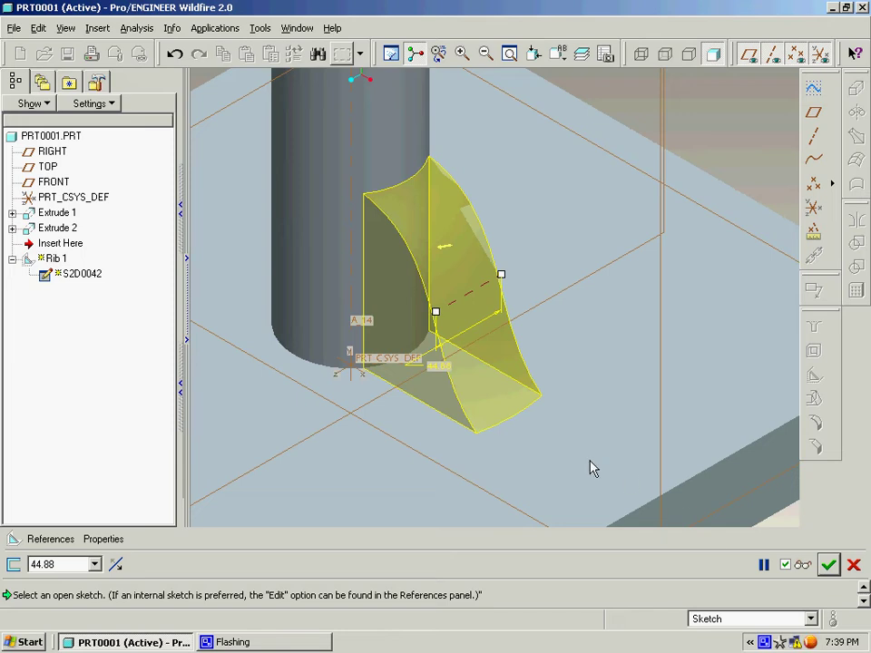
left_click(828, 565)
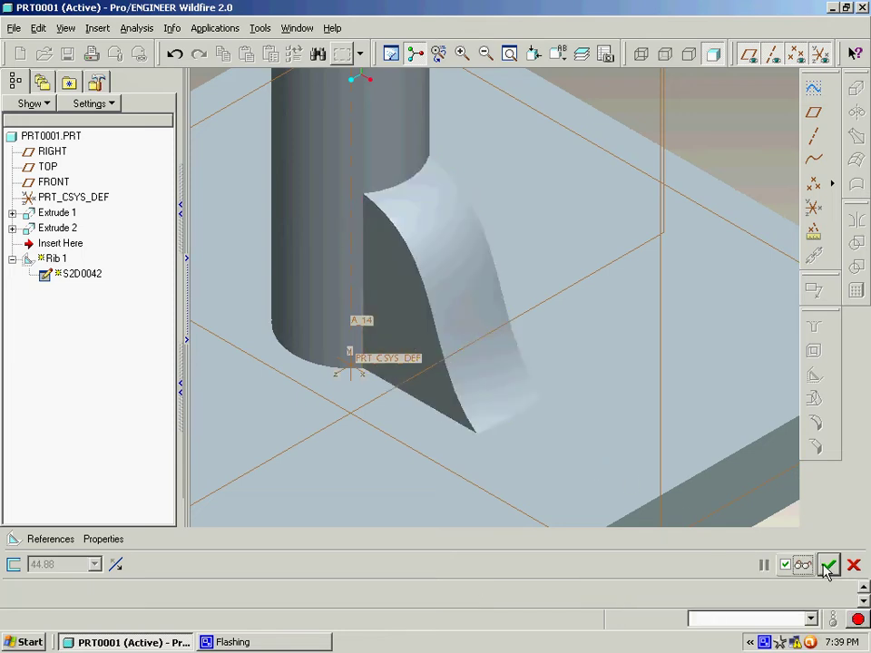
- Mirror the rib about the RIGHT datum plane to the opposite side of the cylinder and inspect the result
scroll(564, 344, "down", 4)
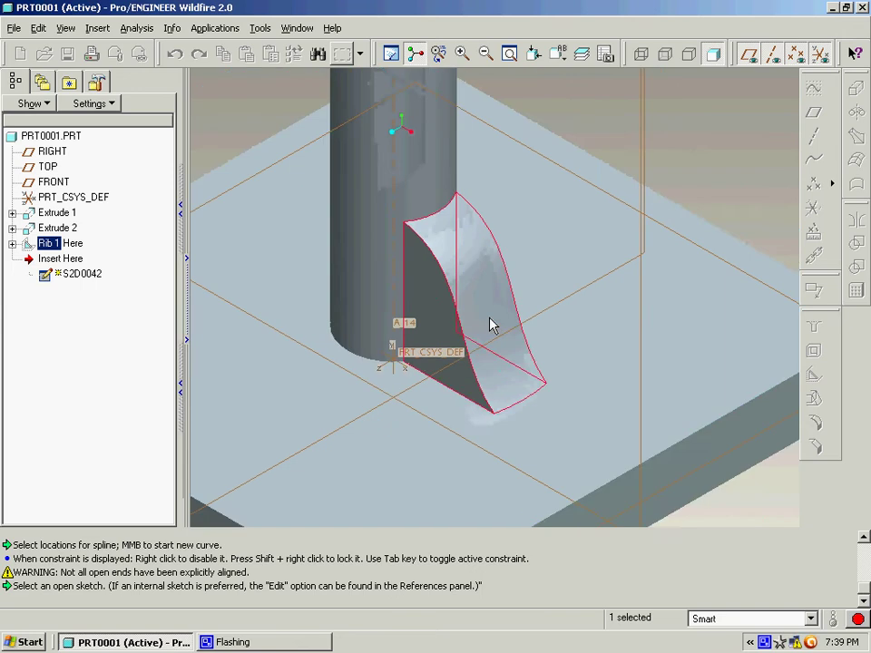
left_click(856, 220)
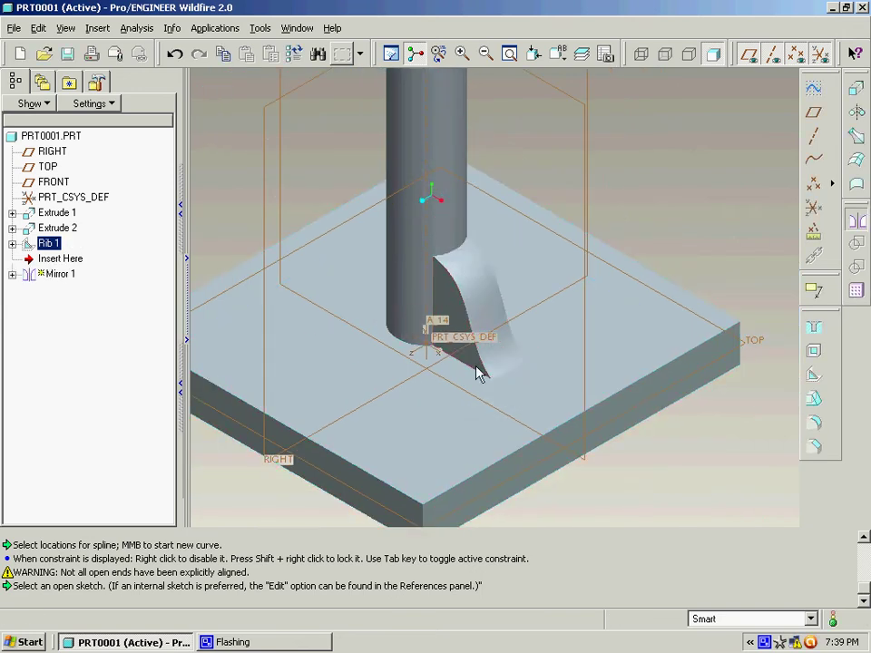
scroll(399, 383, "down", 2)
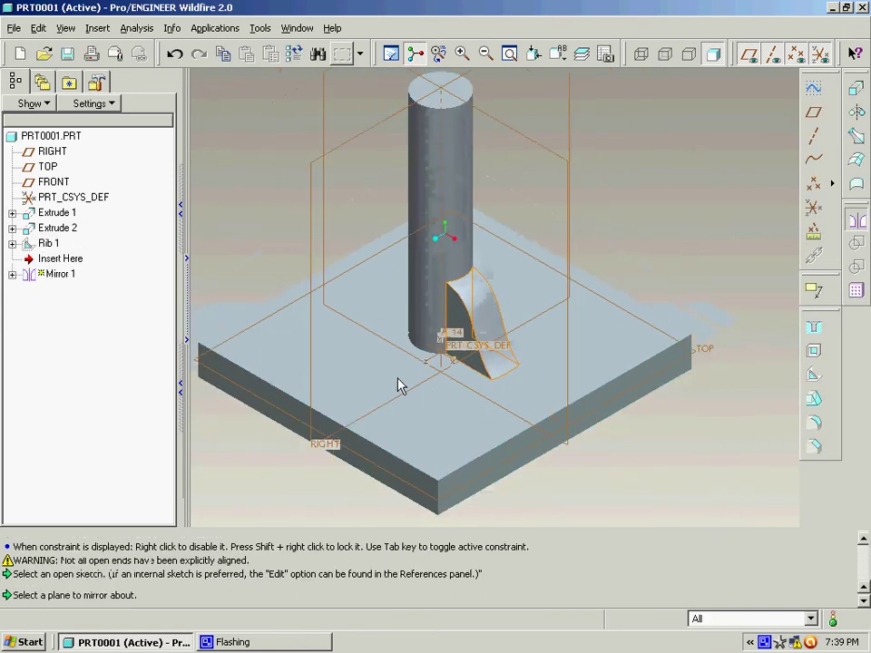
left_click(313, 357)
left_click(829, 564)
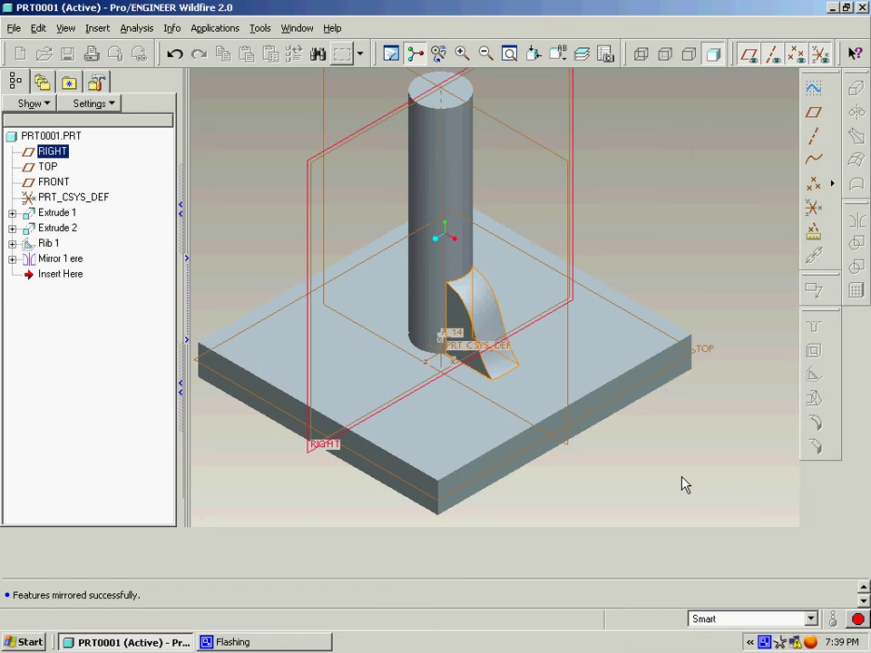
middle_click_drag(660, 450, 618, 268)
key("ctrl+d")
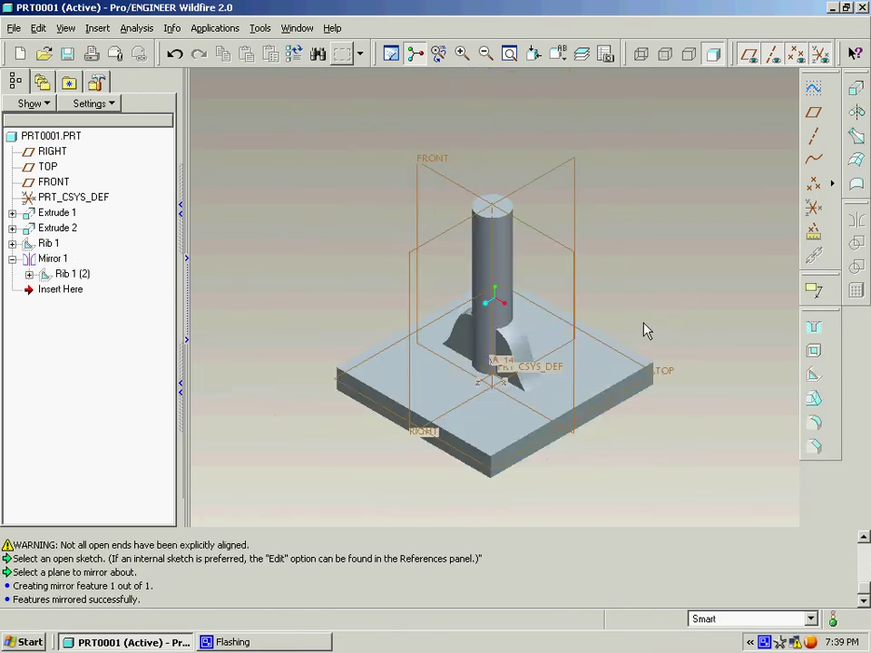
scroll(516, 338, "down", 3)
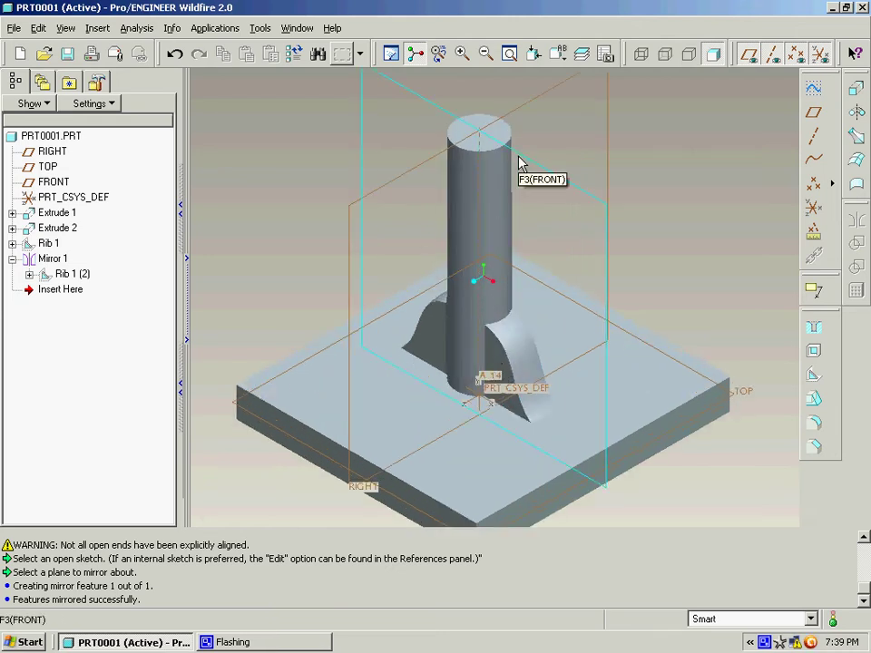
scroll(426, 214, "up", 3)
- Undo the mirror, the rib and the earlier cylinder edits back to the plain extruded block
key("ctrl+z")
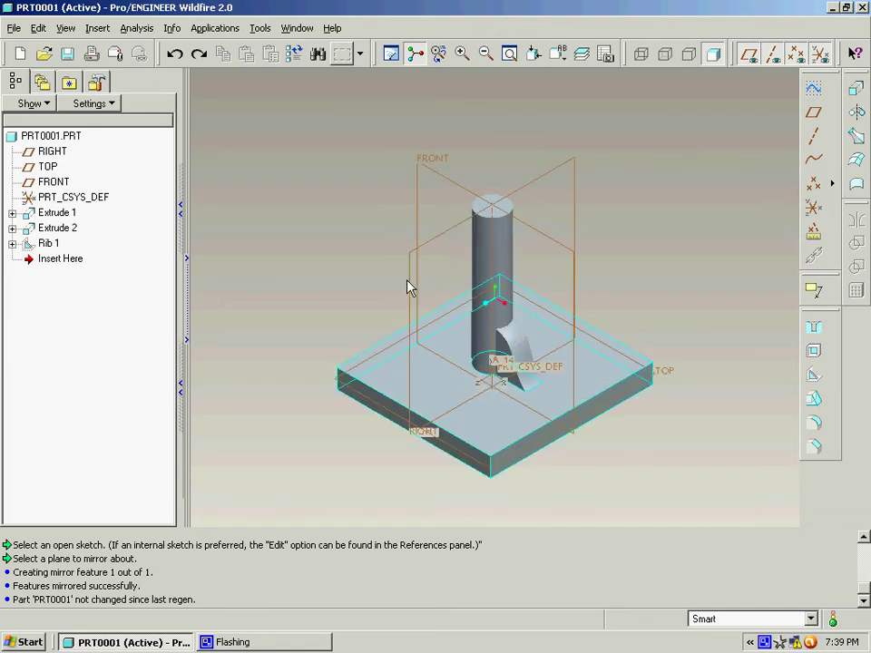
scroll(542, 347, "down", 2)
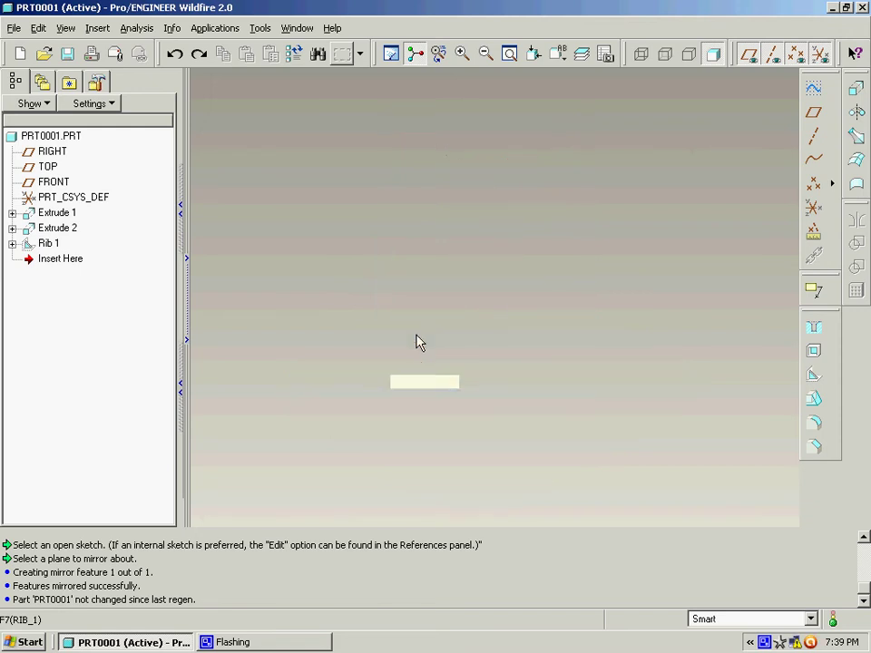
key("ctrl+z")
key("ctrl+z")
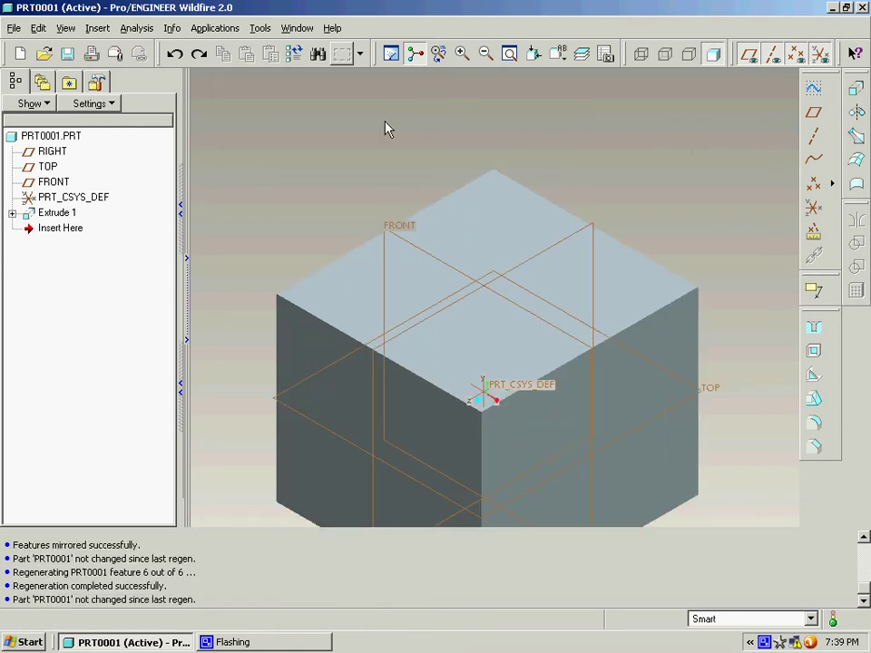
scroll(385, 129, "down", 3)
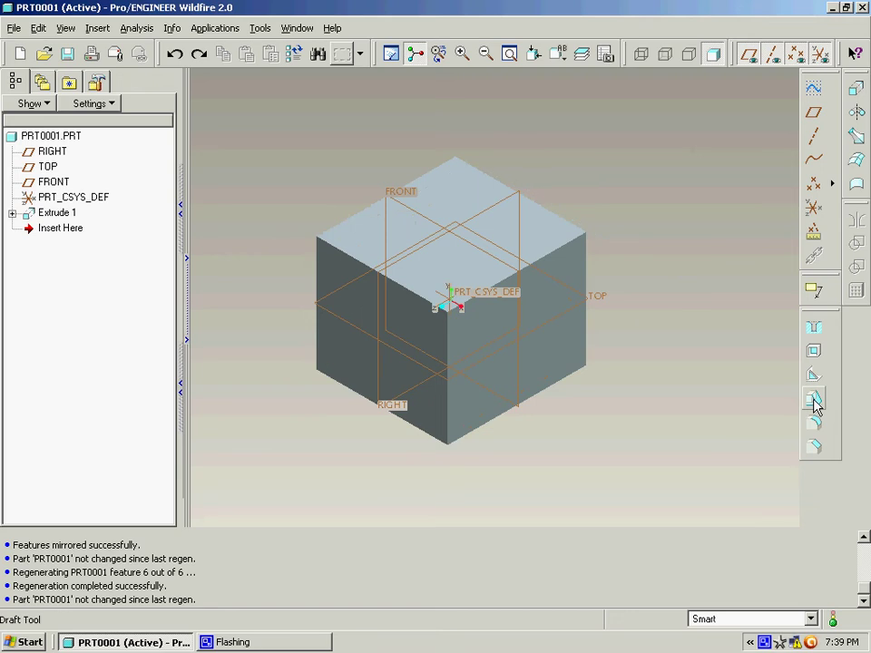
- Draft the block's front-right side face by 30 degrees with the top face as draft hinge, and undo the finished draft
left_click(816, 404)
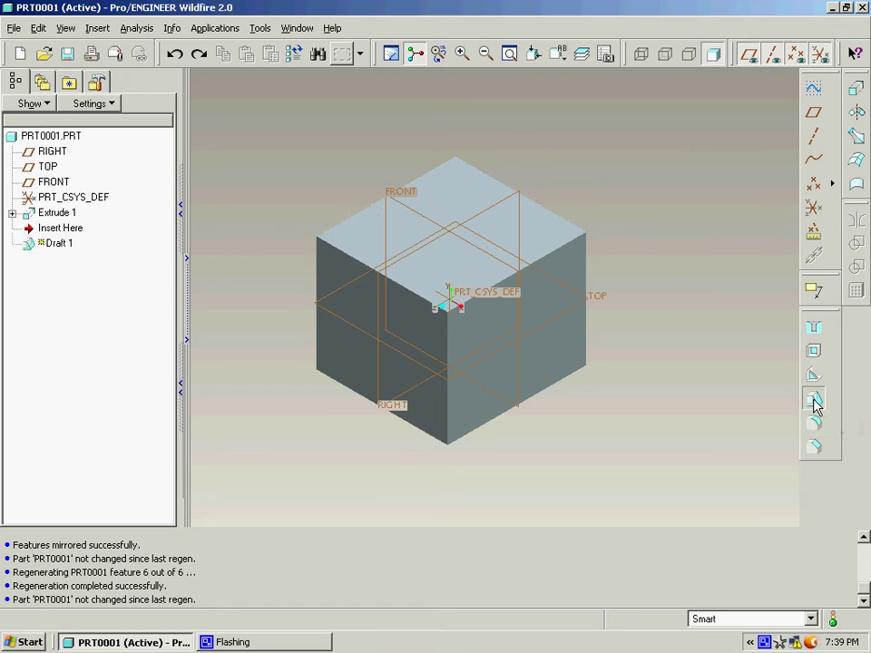
left_click(550, 363)
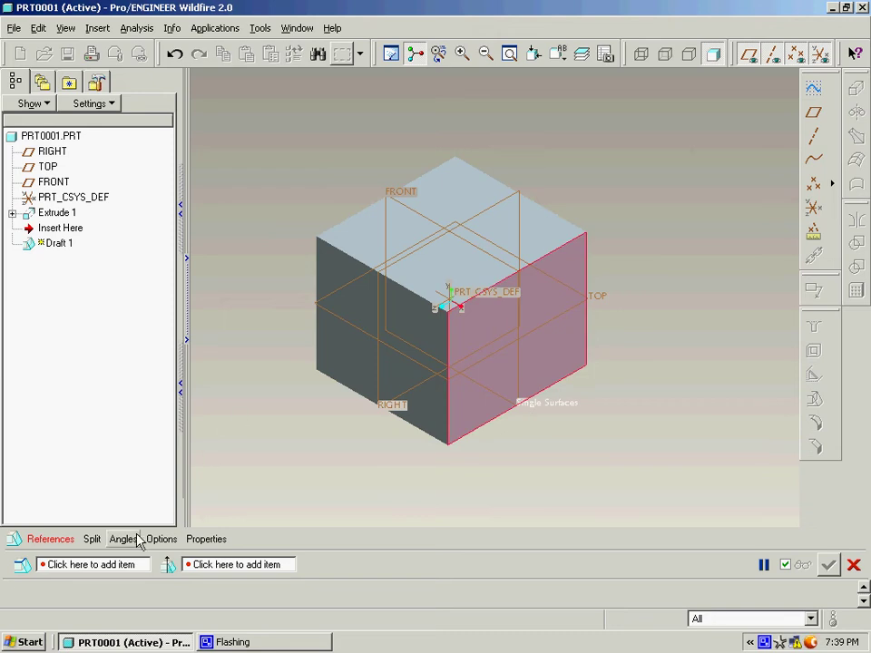
left_click(109, 564)
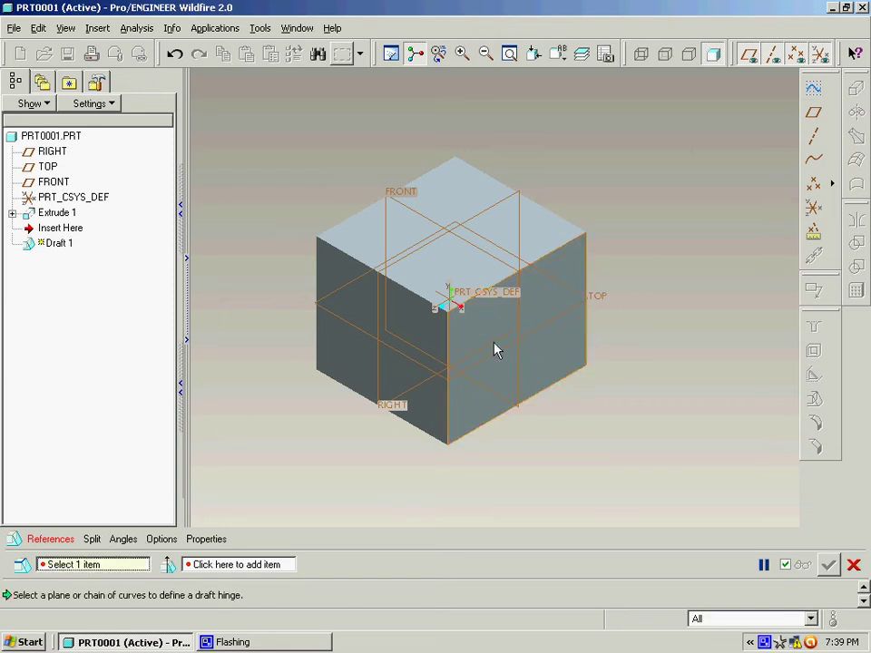
left_click(461, 283)
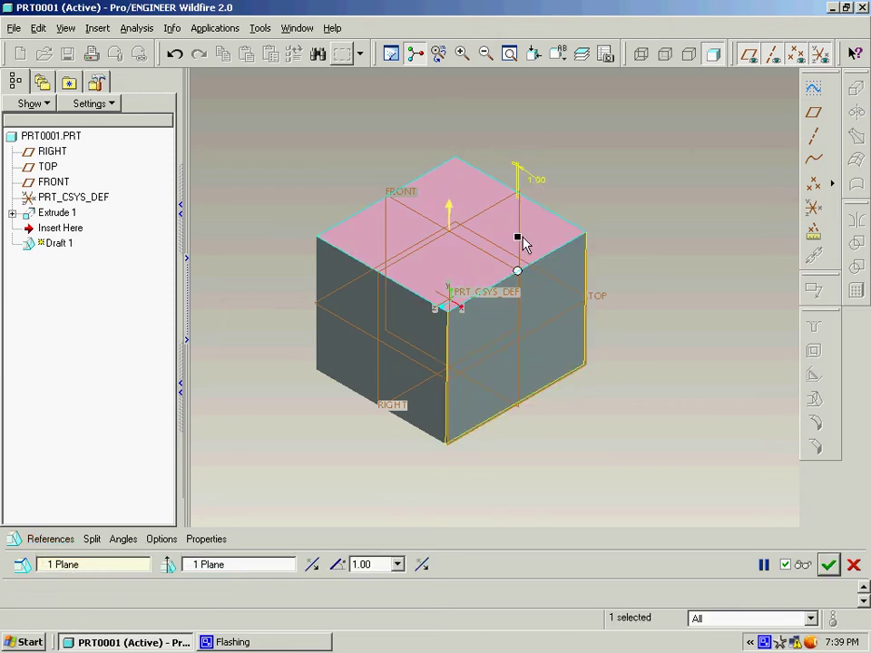
left_click_drag(517, 237, 495, 240)
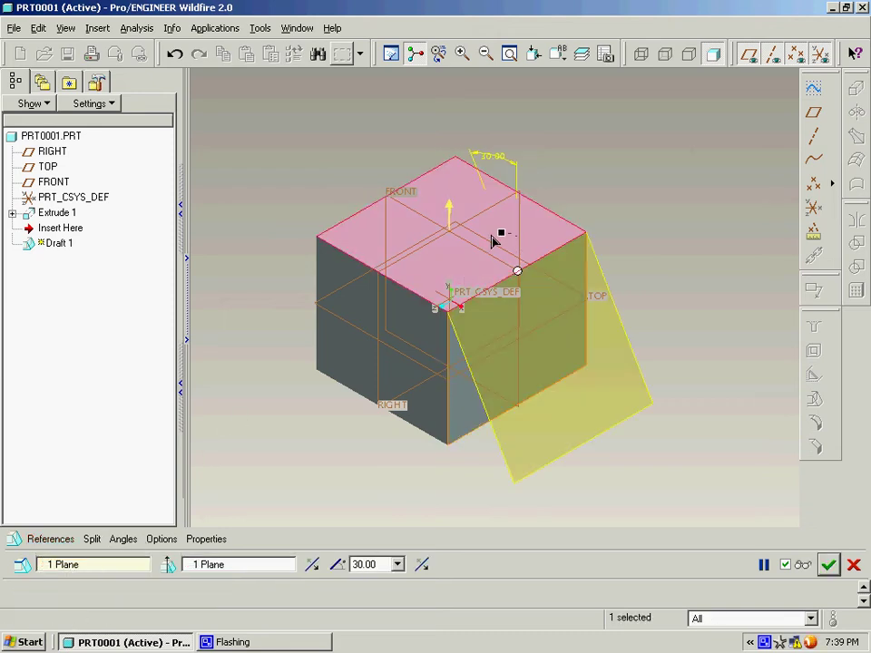
left_click(829, 565)
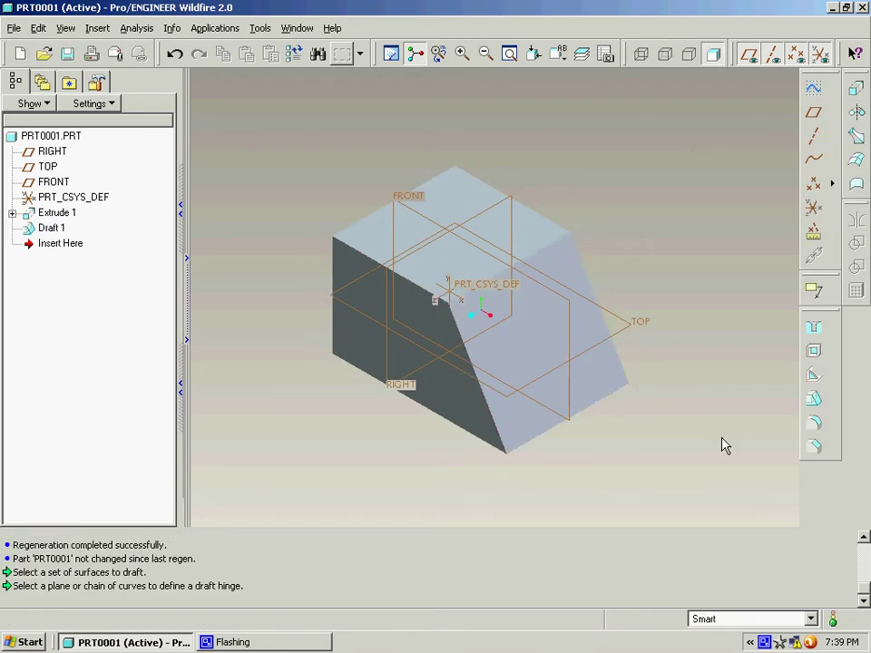
key("ctrl+z")
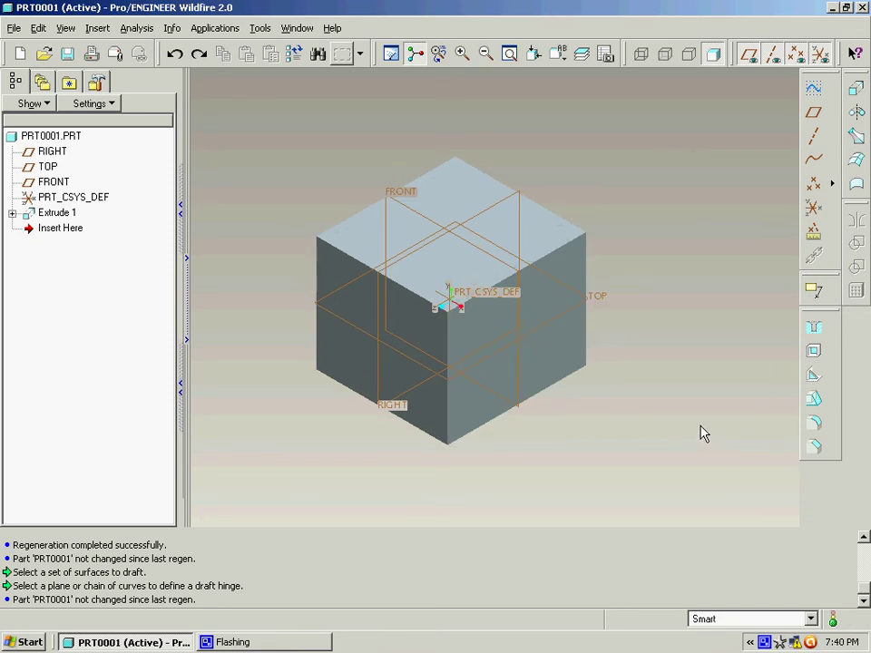
- Set up a 30-degree draft on both front side faces of the block with the TOP plane as draft hinge, and preview it
left_click(814, 398)
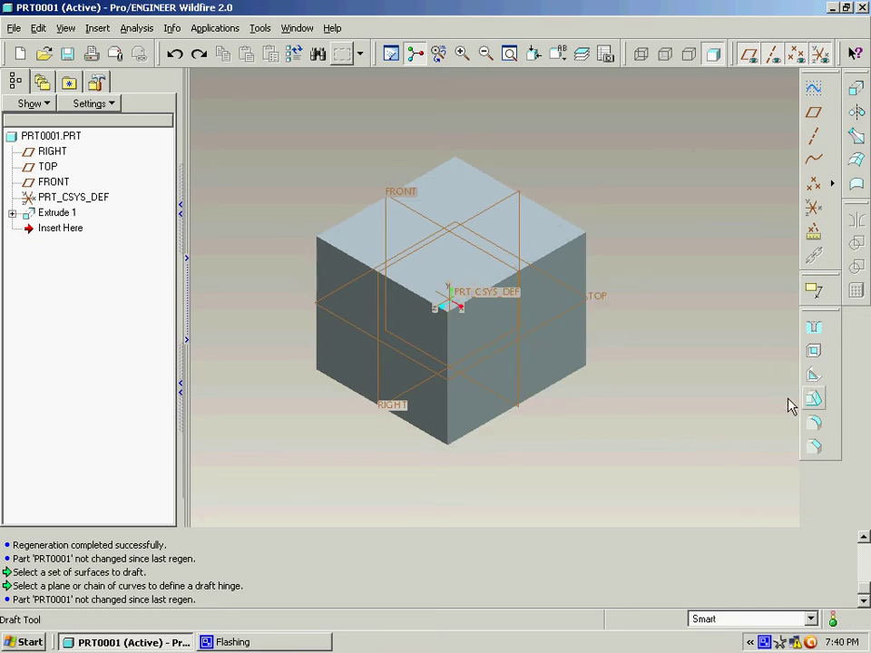
left_click(559, 364)
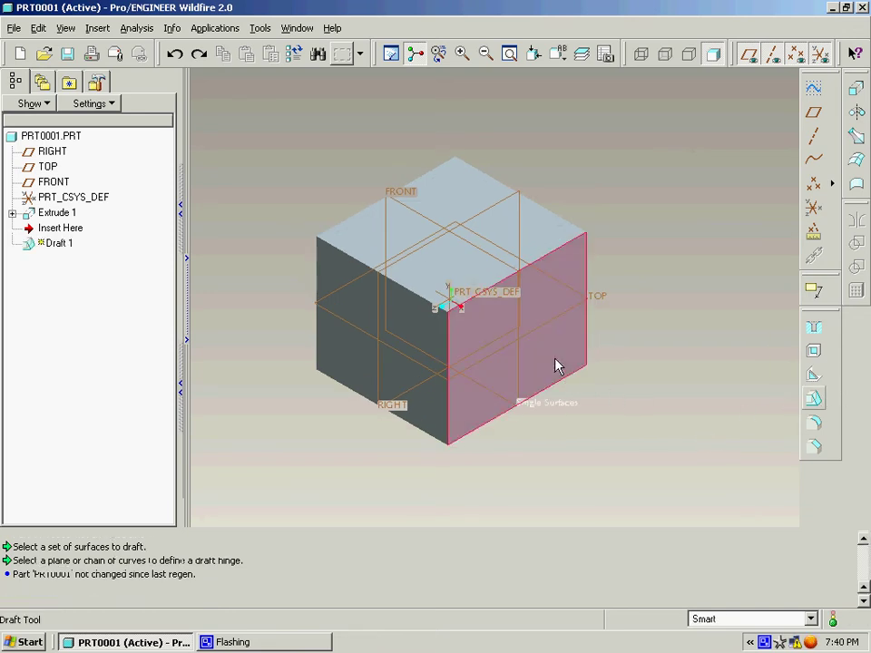
left_click(417, 409, "ctrl")
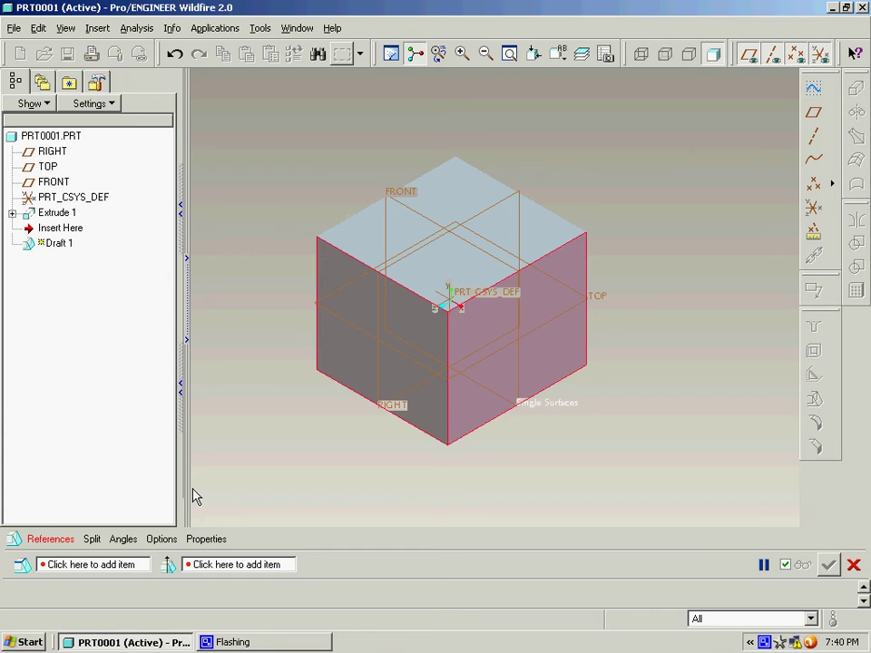
left_click(118, 568)
left_click(536, 354)
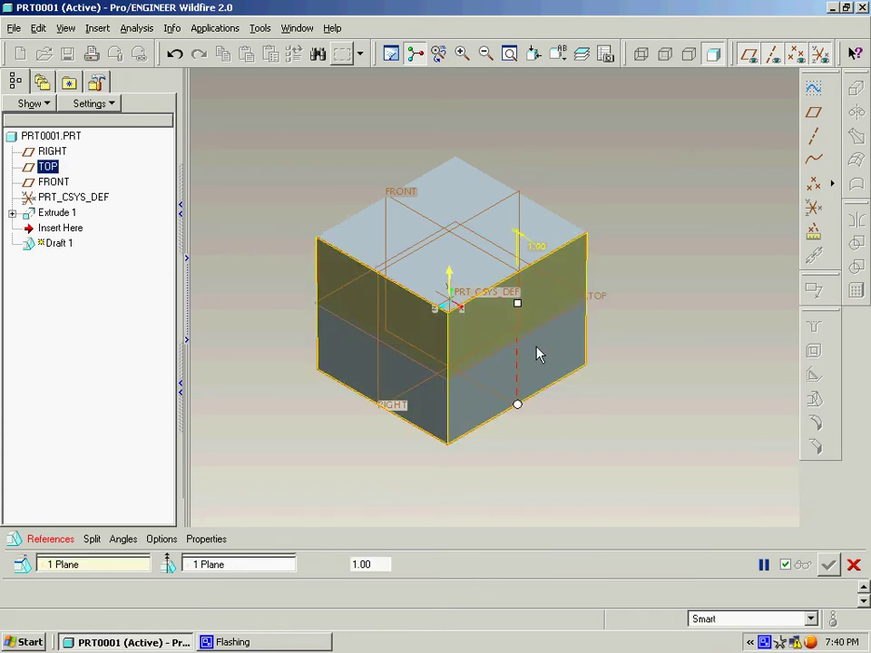
left_click_drag(517, 302, 492, 307)
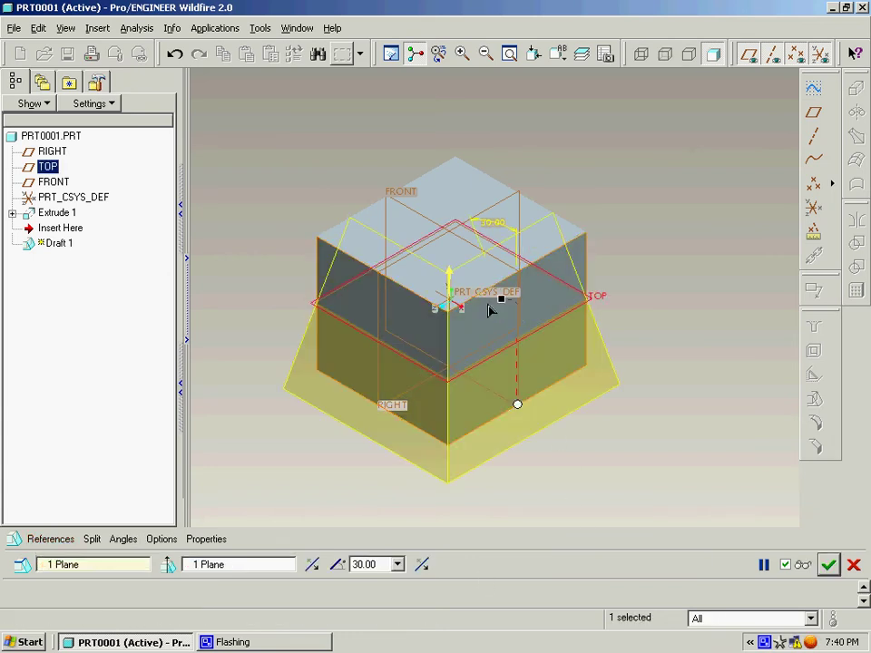
left_click(802, 565)
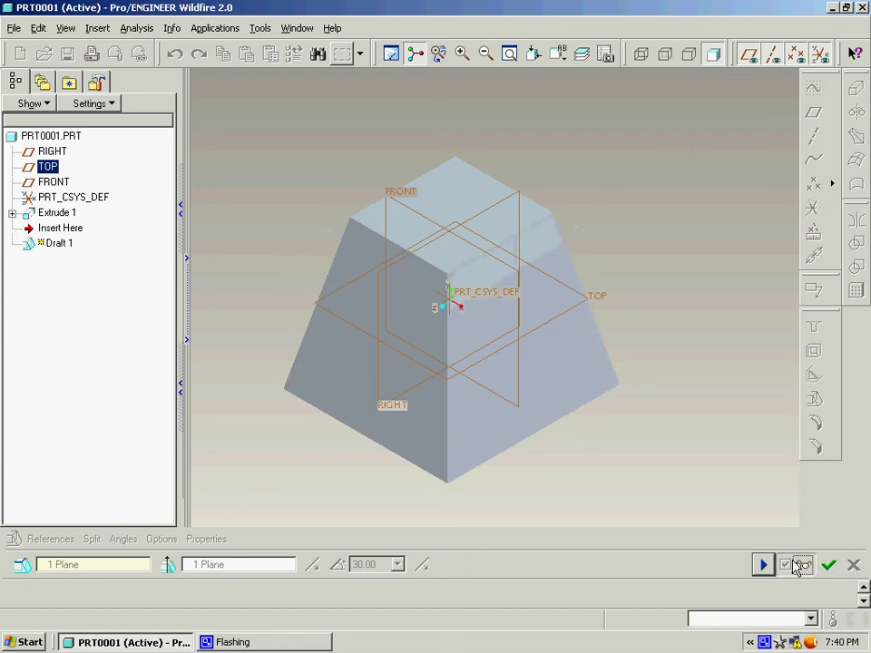
left_click(763, 565)
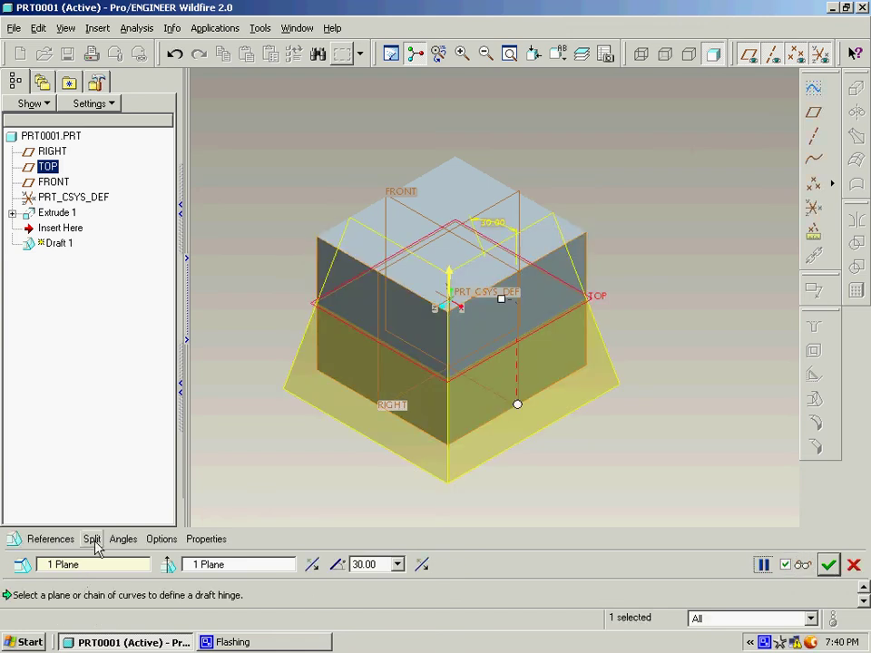
- Split the draft by the draft hinge, angle the upper half outward 30 degrees and the lower half 18 degrees, and preview it
left_click(93, 541)
left_click(160, 443)
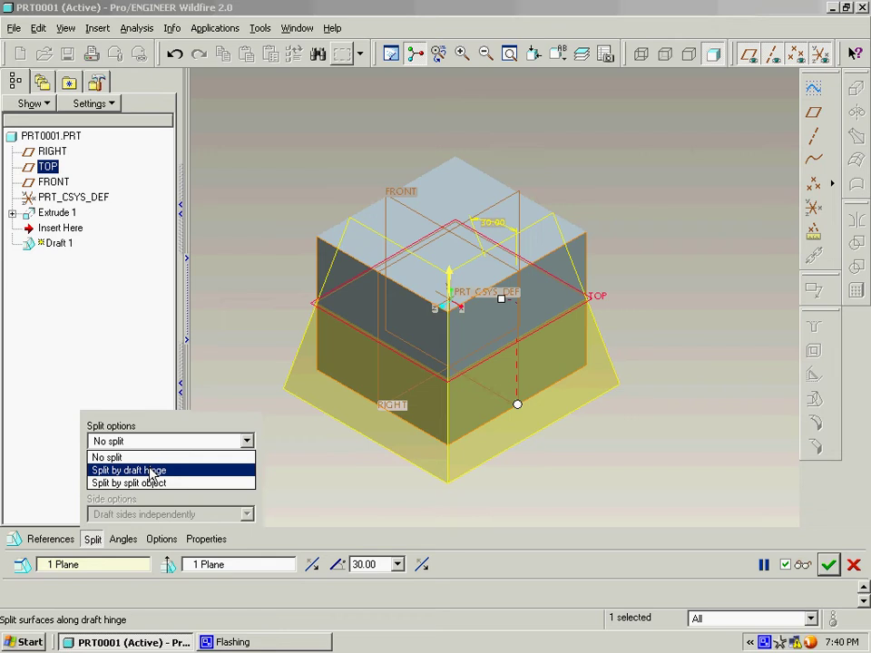
left_click(150, 471)
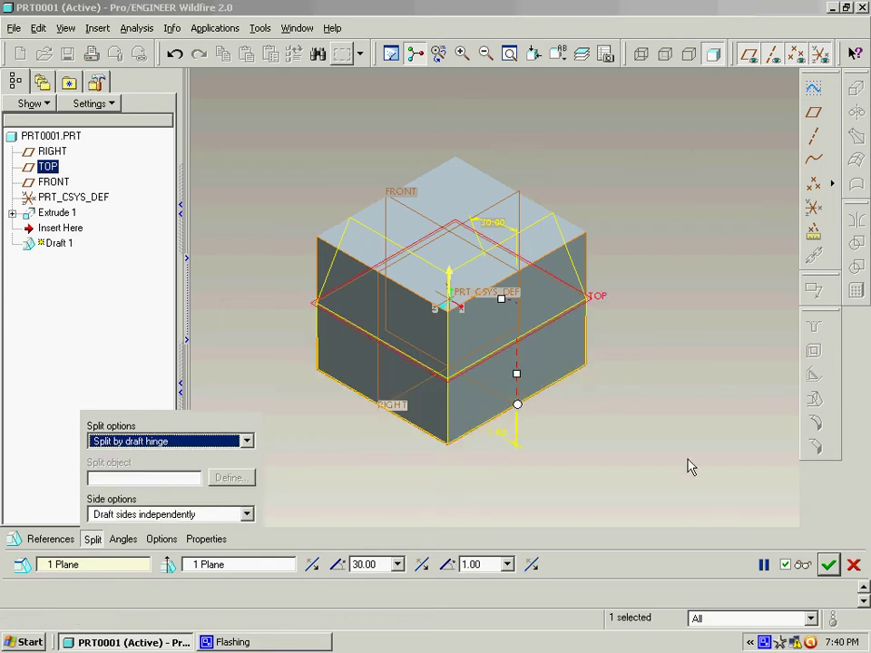
left_click_drag(502, 299, 527, 379)
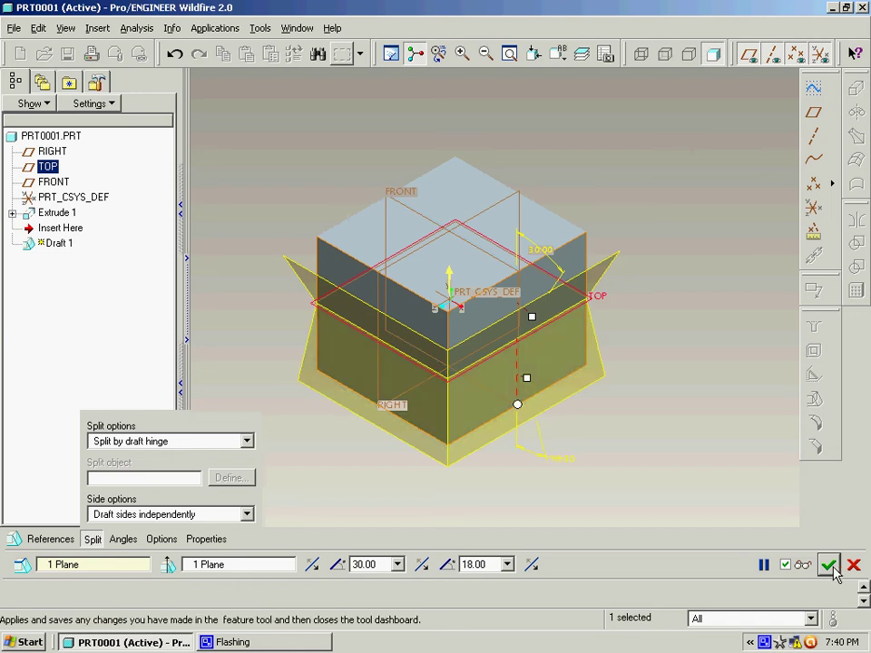
left_click(802, 565)
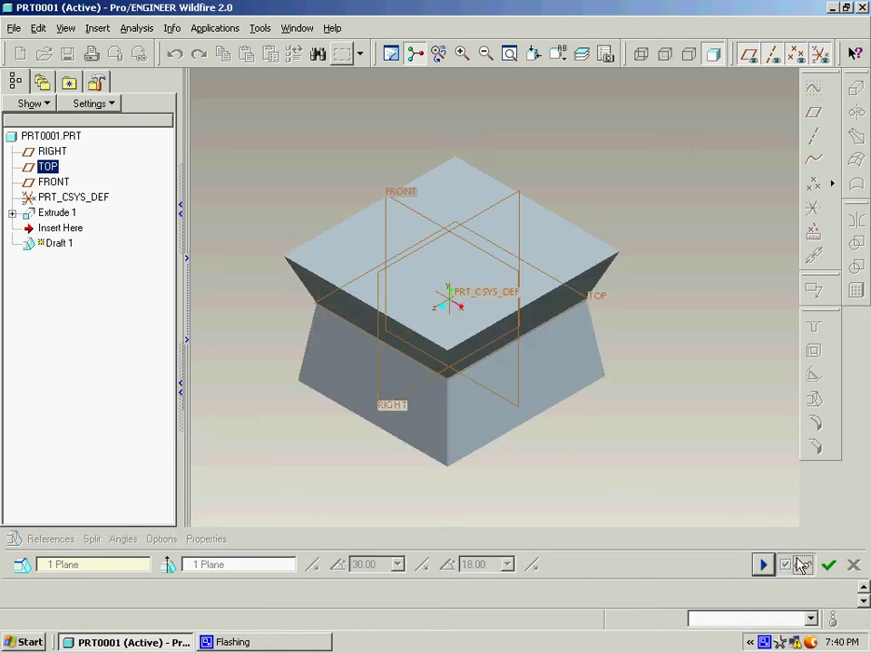
left_click(763, 564)
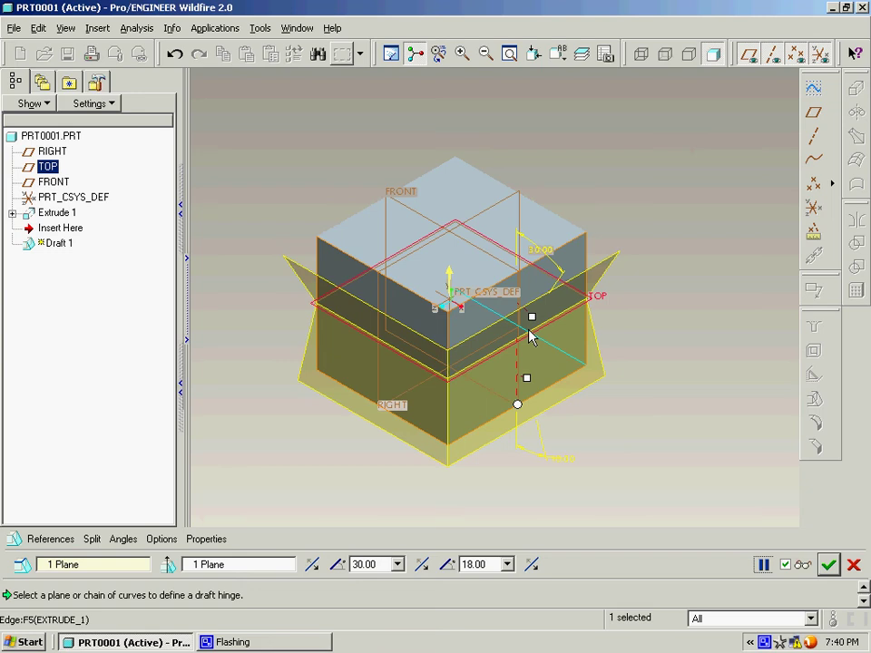
- Reverse the upper half's draft to 30 degrees inward, complete the split draft, and undo it
left_click_drag(533, 317, 484, 292)
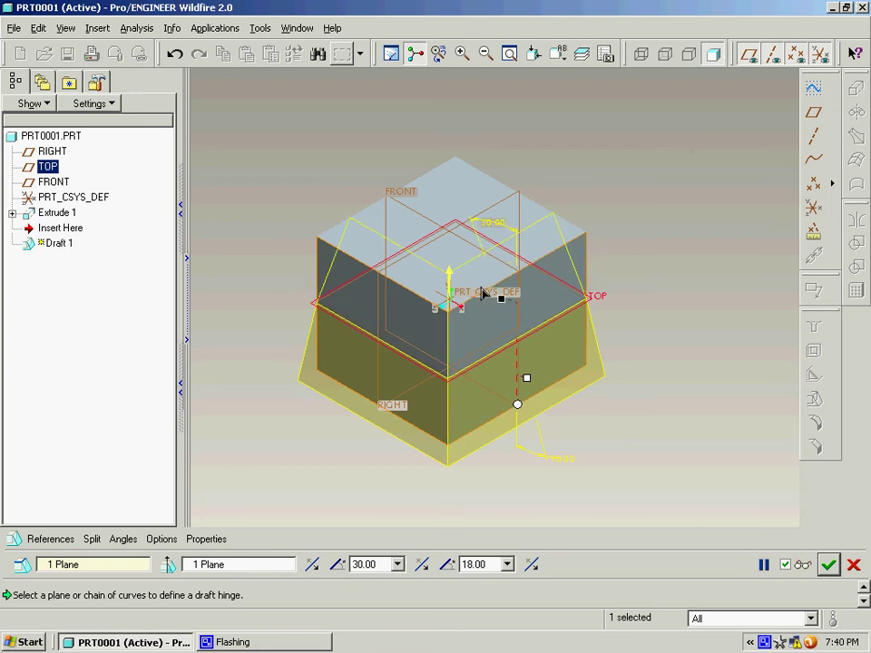
left_click(802, 564)
left_click(829, 568)
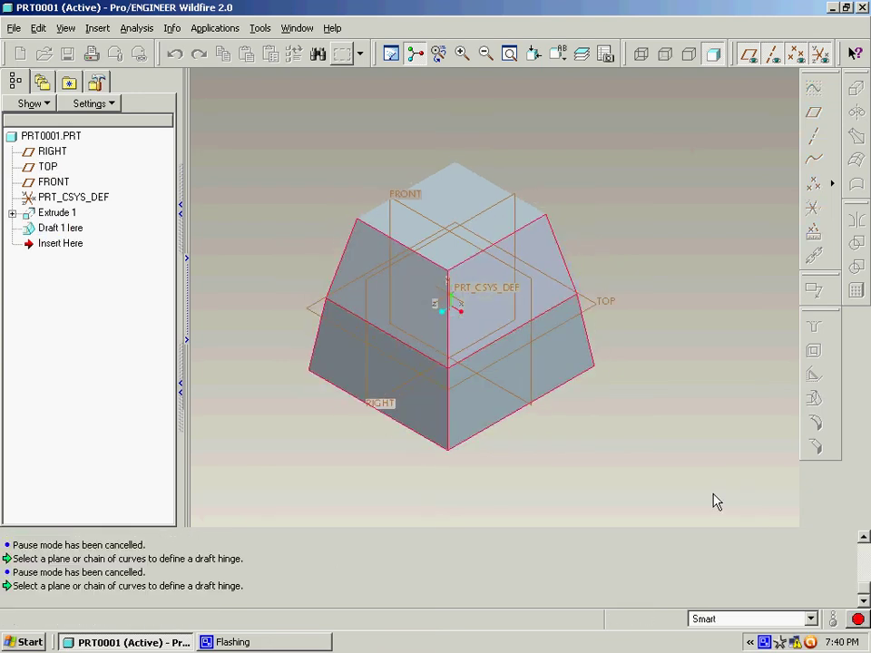
key("ctrl+z")
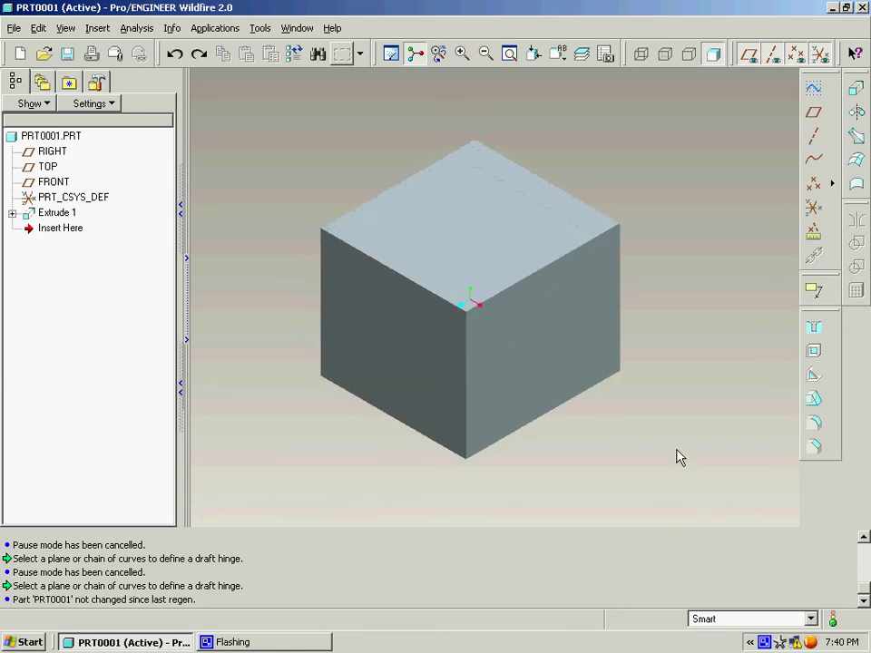
- Set up a draft on the block's front-right side face and its opposite face, with the top face as draft hinge
left_click(813, 401)
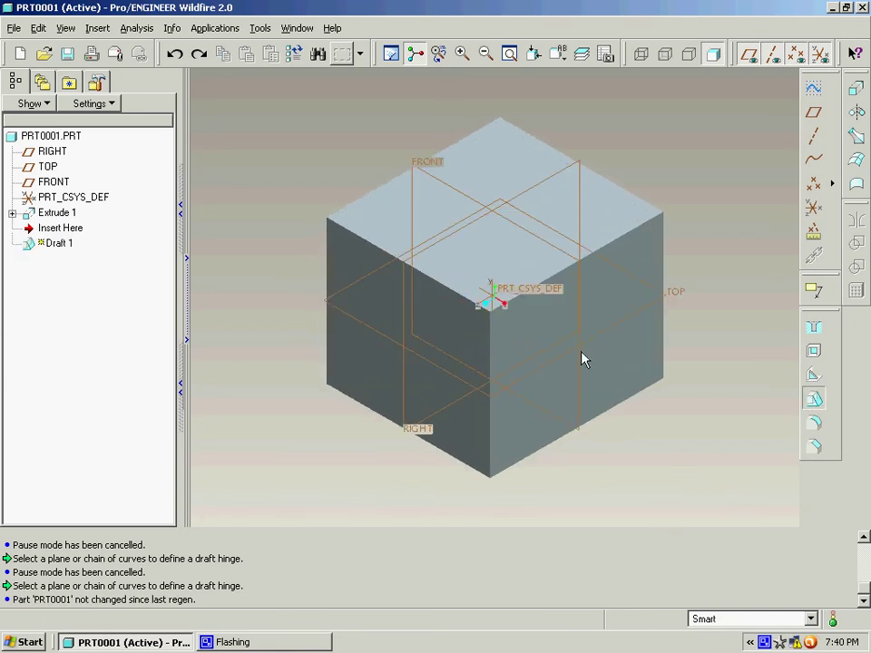
left_click(527, 346)
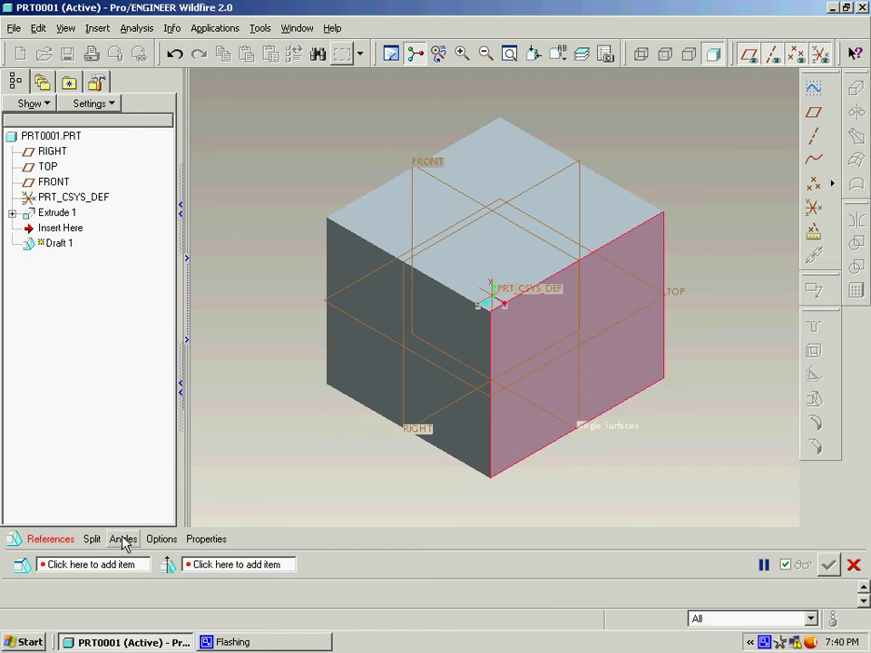
middle_click_drag(412, 321, 417, 358)
key("ctrl+d")
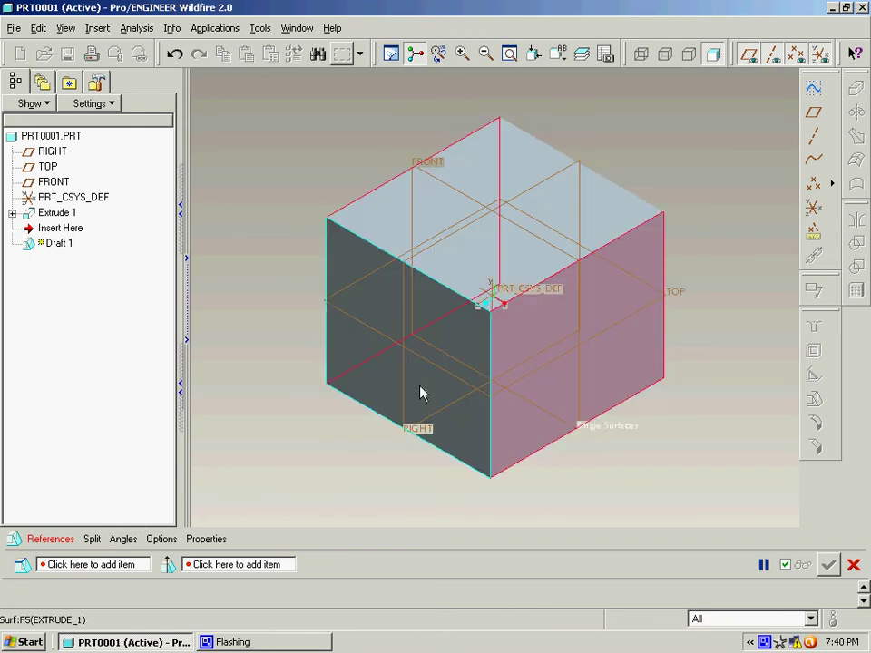
left_click(120, 567)
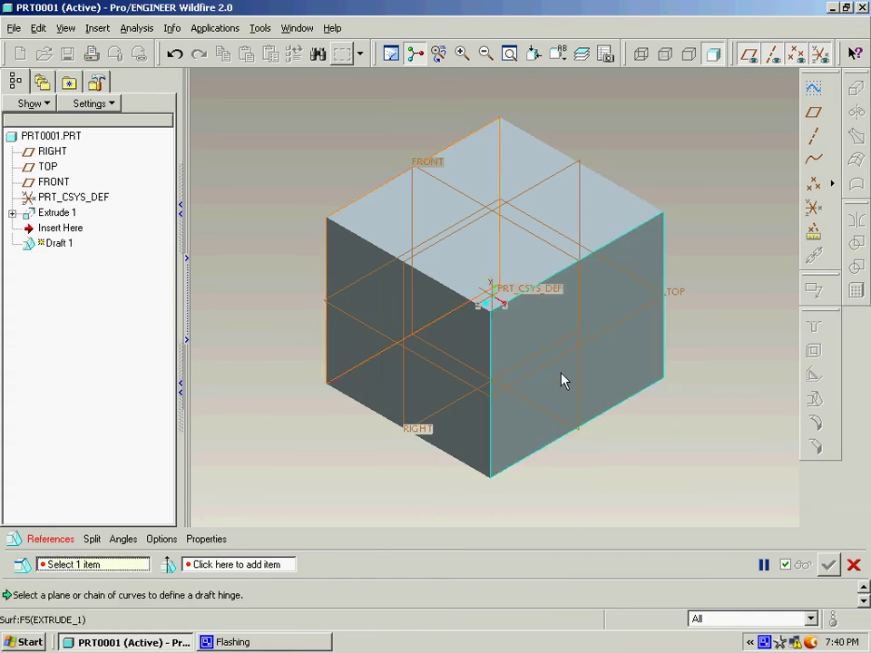
left_click(515, 276)
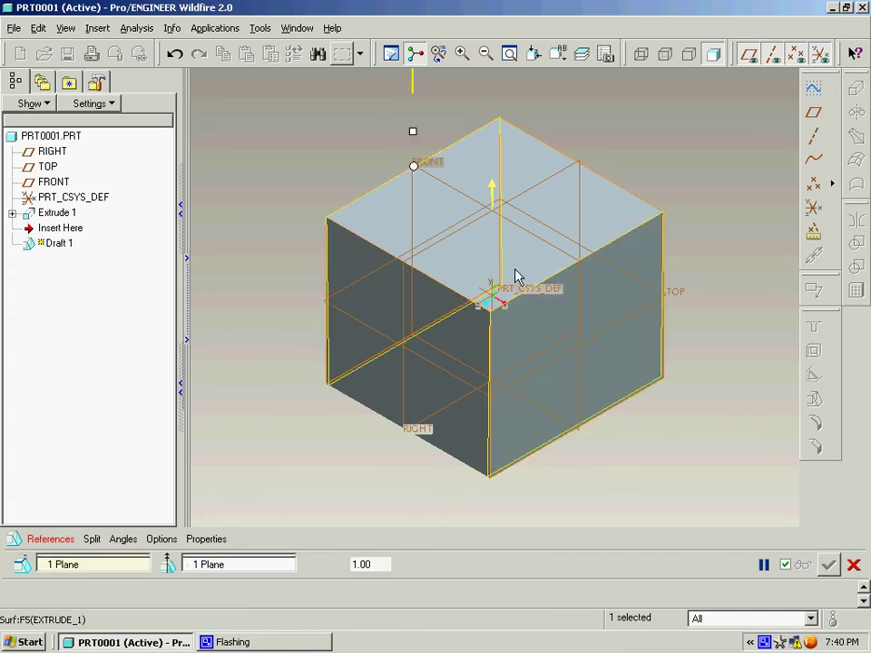
- Set the draft to split by split object and open its sketch on the front-right side face with the default references
left_click(91, 539)
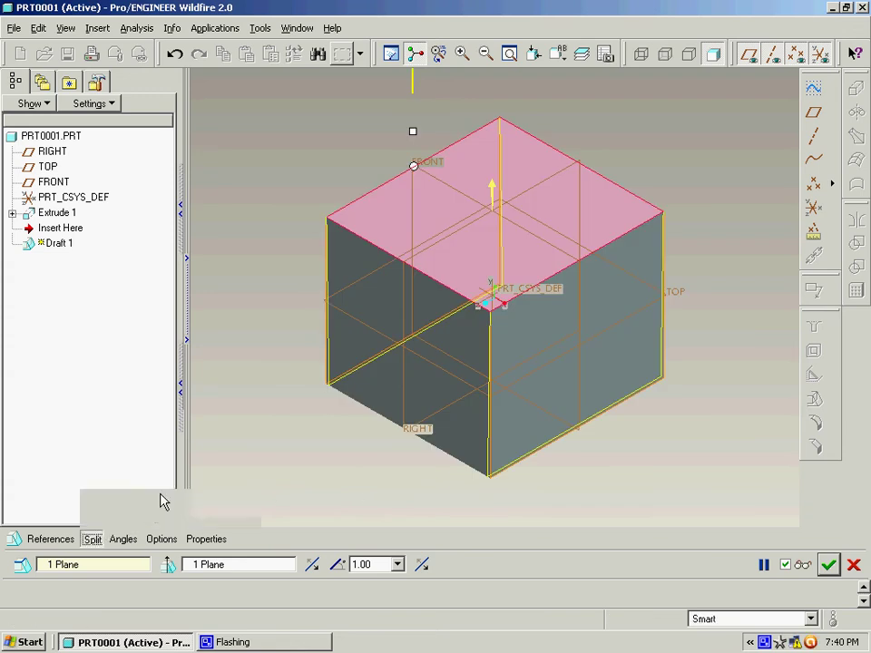
left_click(162, 442)
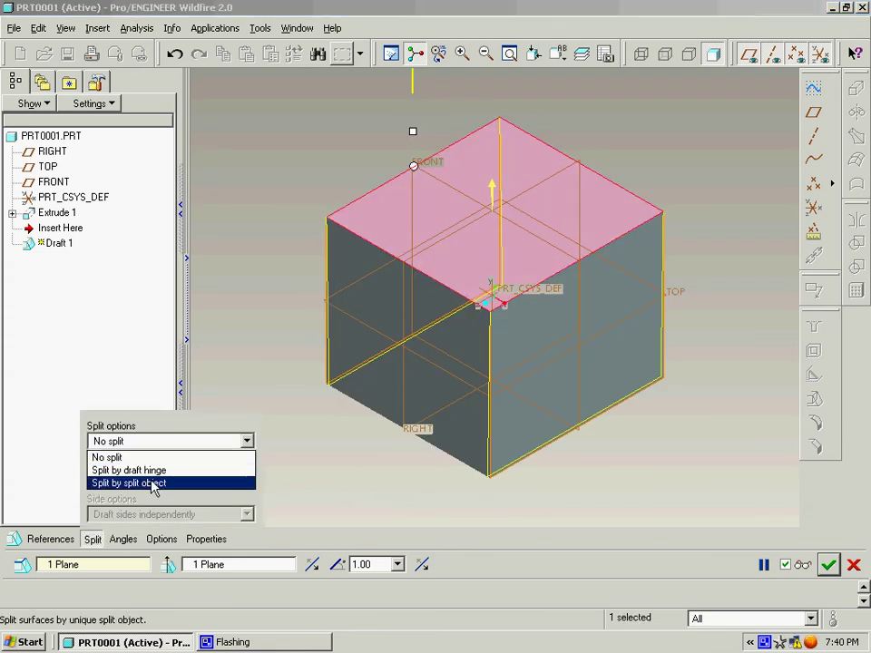
left_click(154, 483)
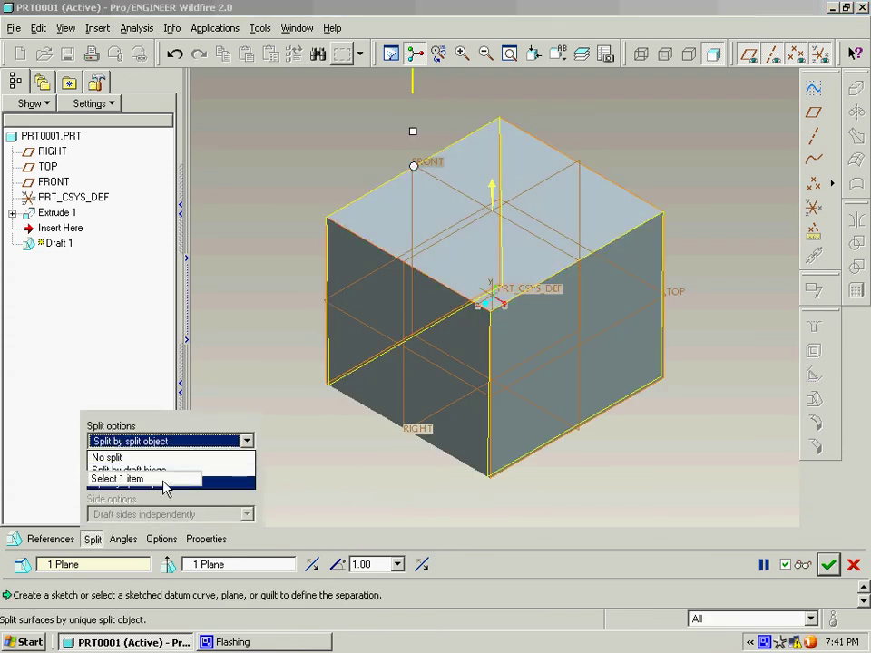
left_click(245, 478)
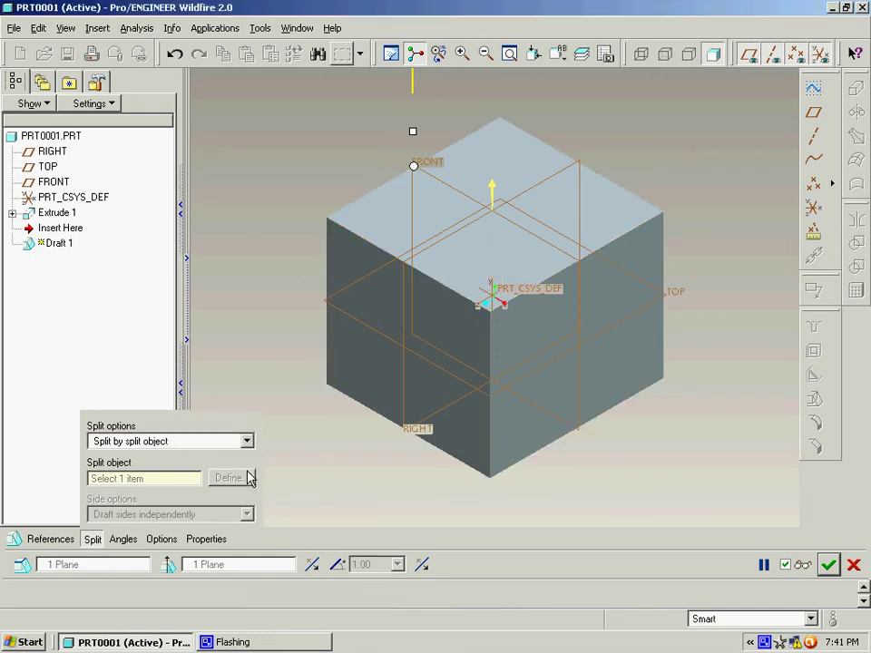
left_click(557, 387)
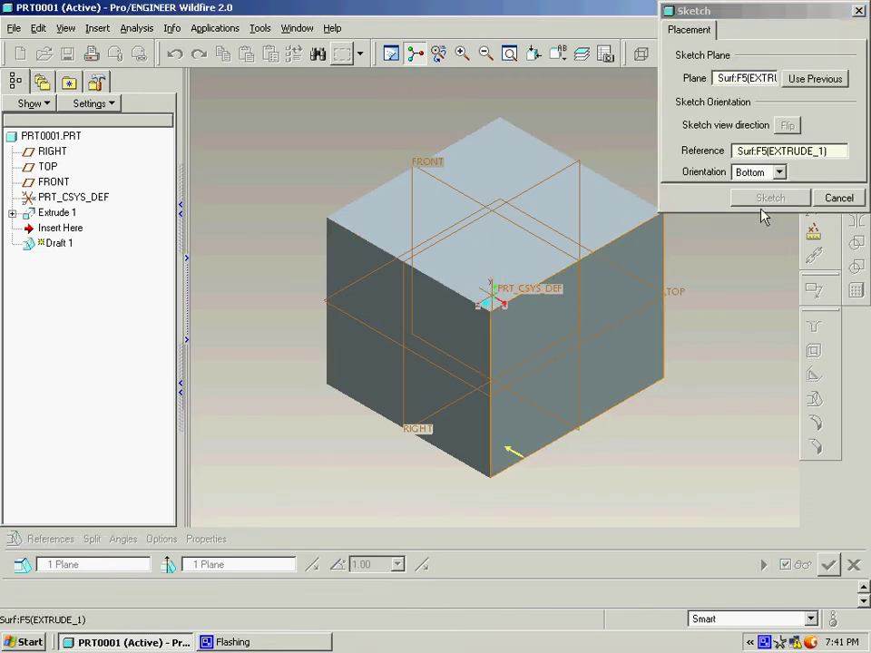
left_click(760, 200)
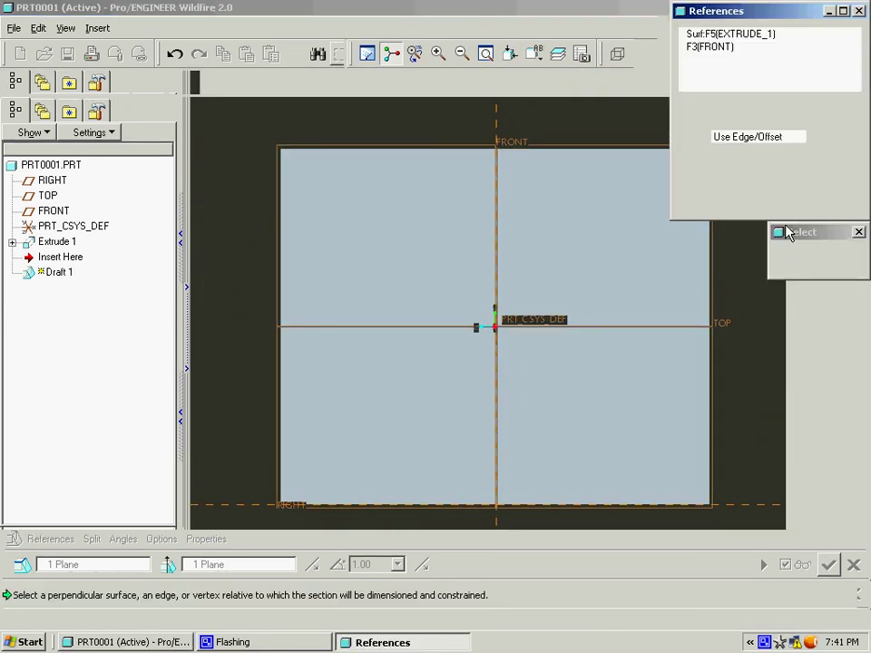
left_click(770, 205)
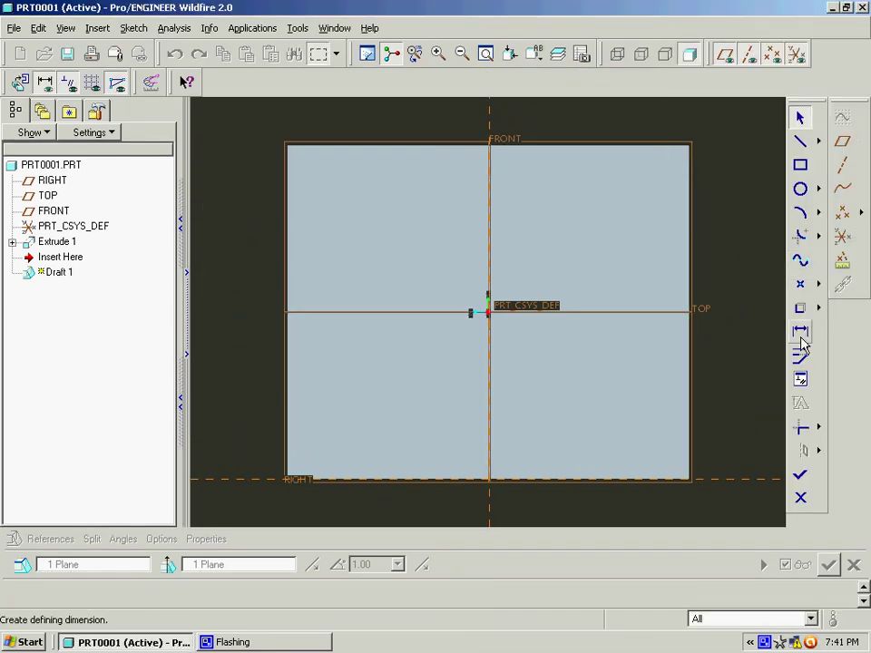
- Sketch a hump-shaped spline across the face, extending past both side edges and peaking above the TOP plane, and finish the sketch
left_click(800, 260)
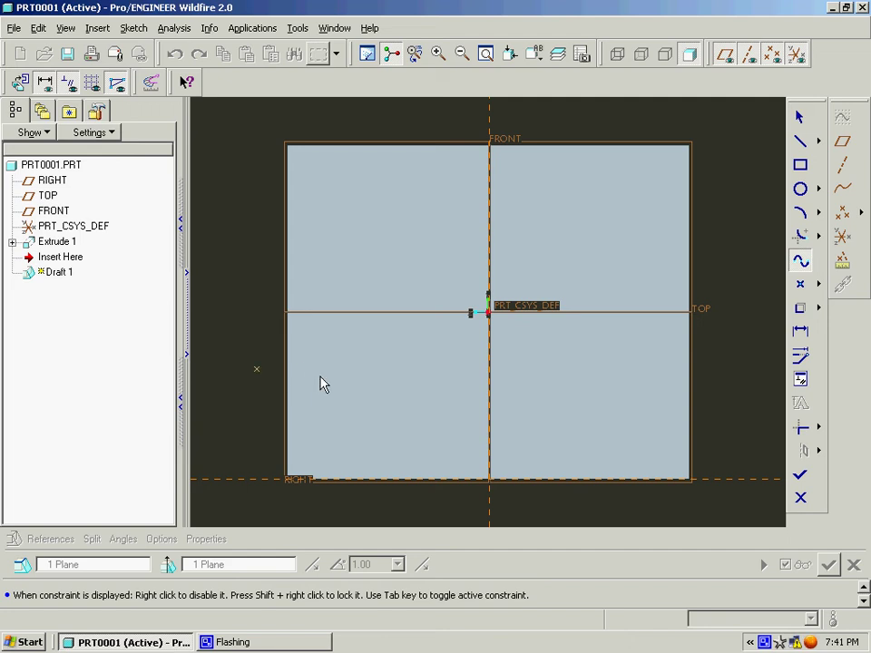
left_click(425, 304)
left_click(489, 246)
left_click(569, 263)
left_click(632, 383)
left_click(717, 451)
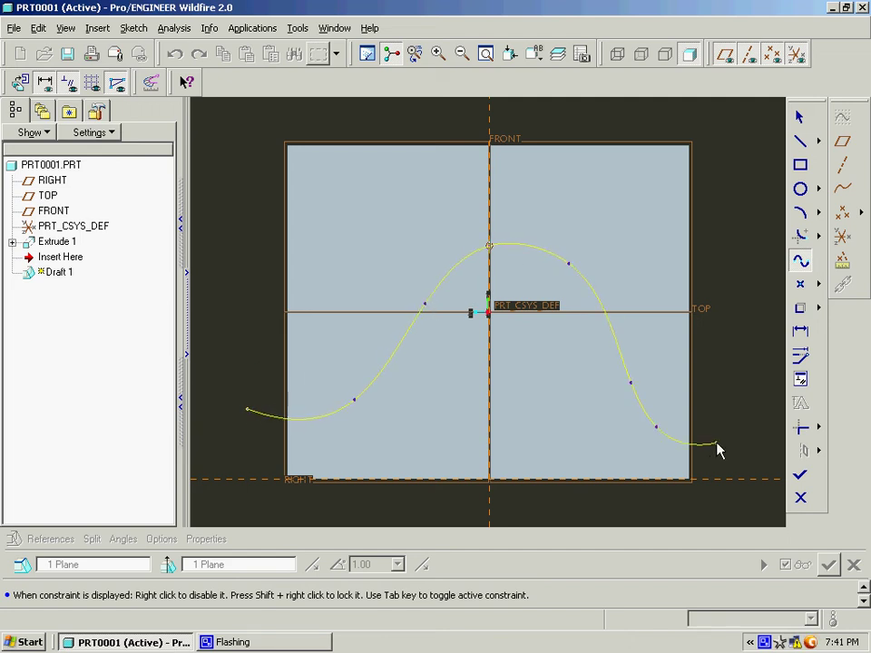
left_click(801, 475)
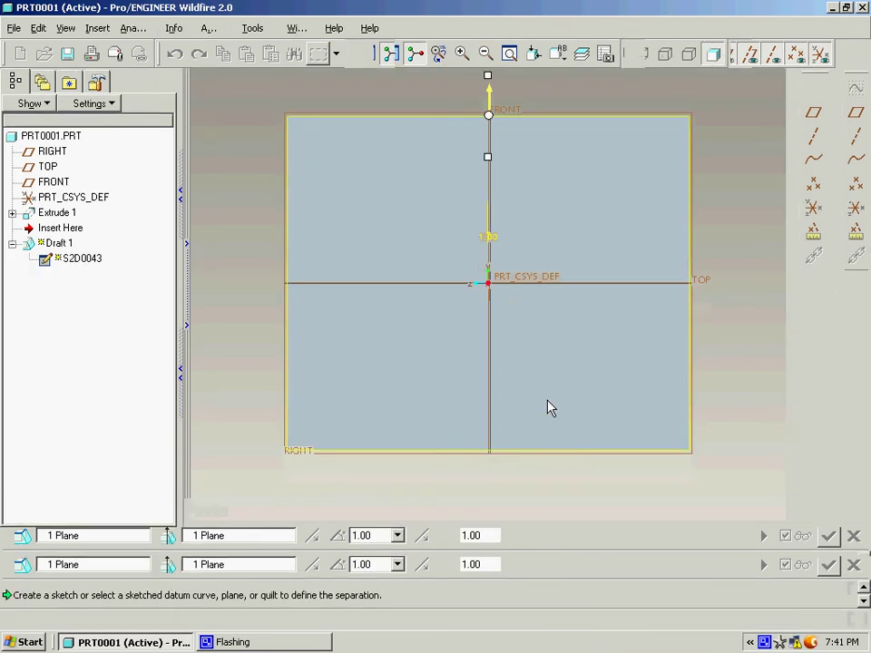
- Angle the portions above and below the split curve 29 and 22 degrees outward, complete the draft, and undo it
left_click_drag(414, 203, 429, 144)
left_click_drag(434, 218, 406, 193)
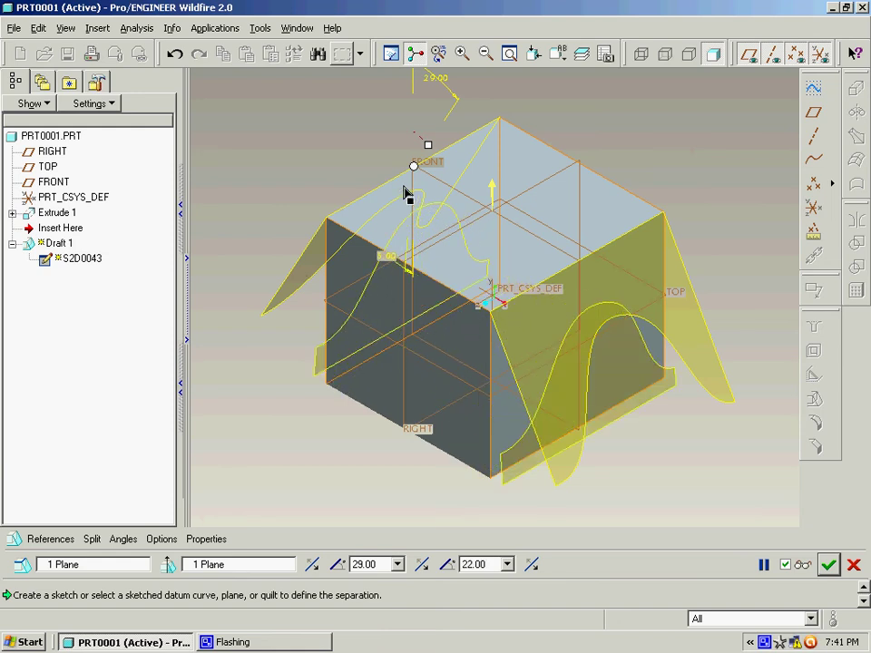
left_click(828, 564)
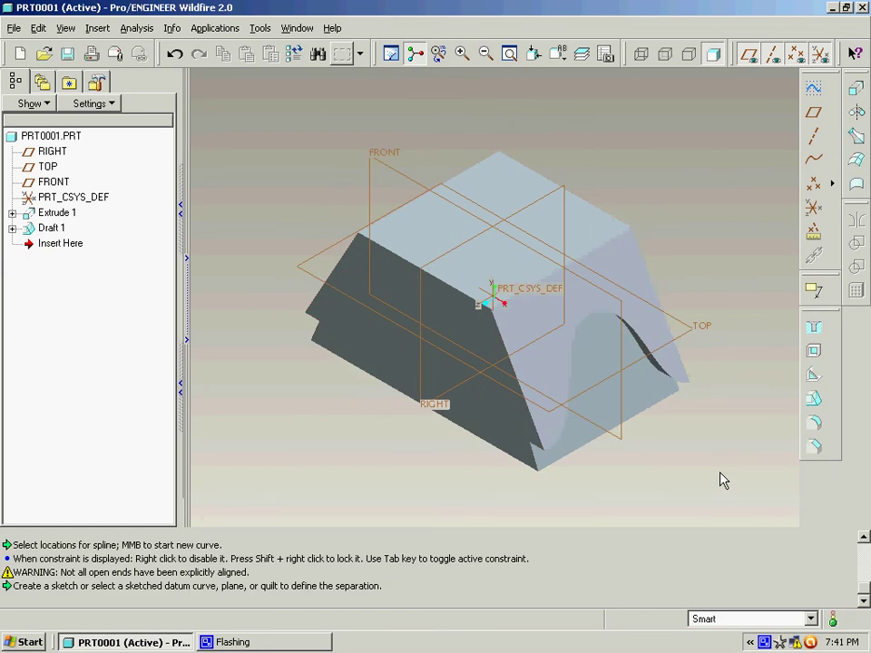
key("ctrl+z")
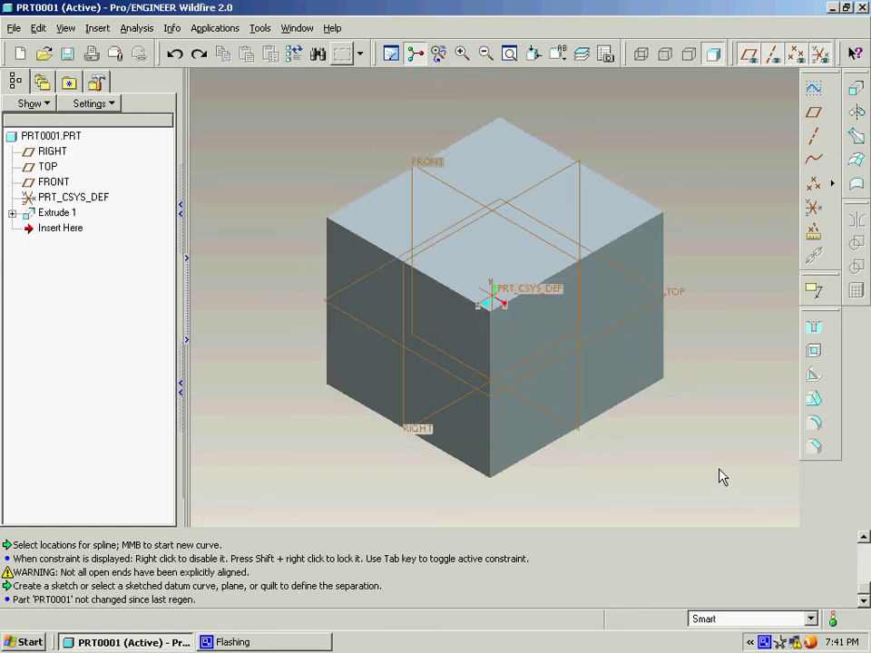
- Set up a round of radius 56.75 on the three edges meeting at the block's front top corner, and preview it
left_click(814, 422)
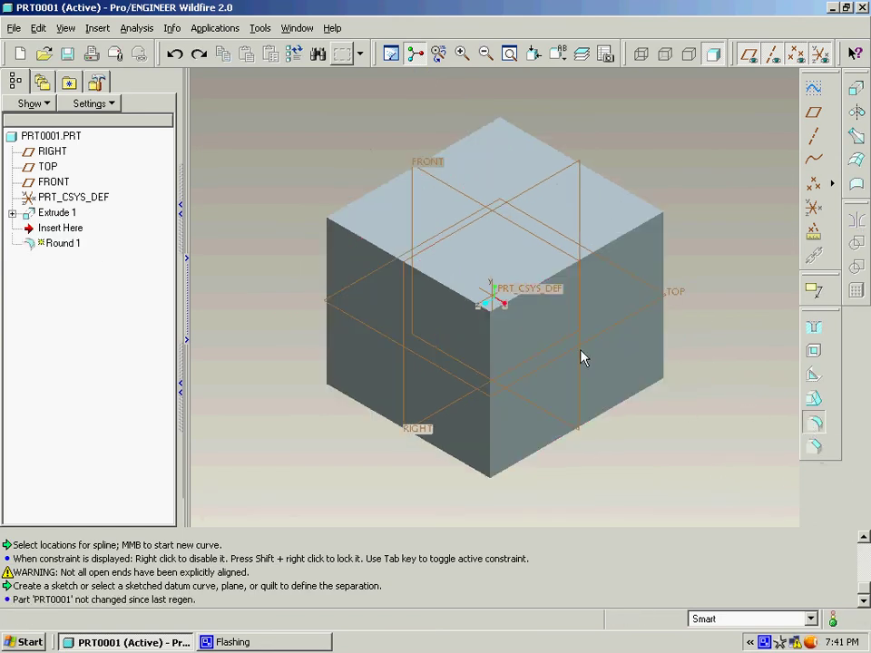
left_click(558, 282)
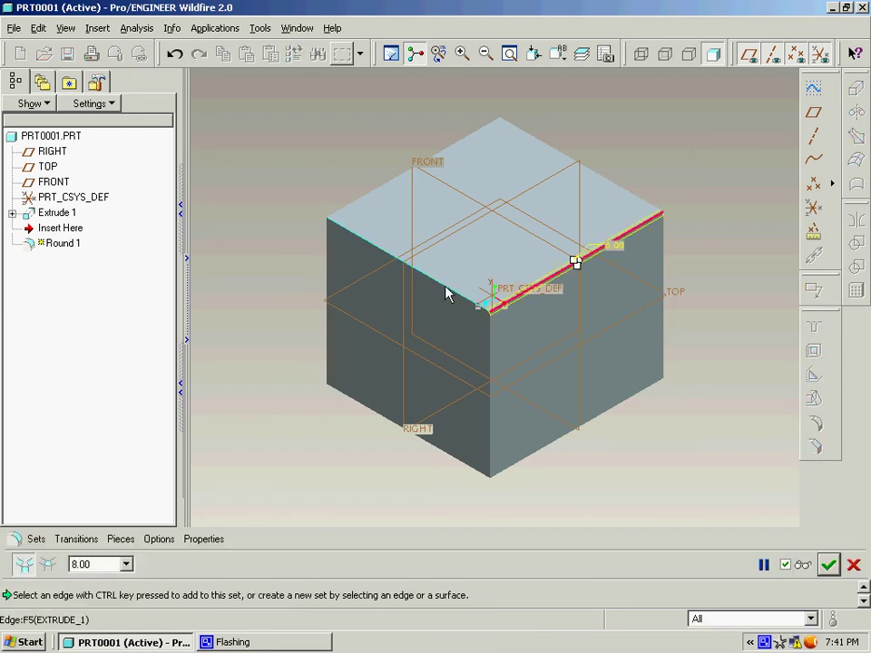
left_click(449, 296, "ctrl")
left_click(494, 341, "ctrl")
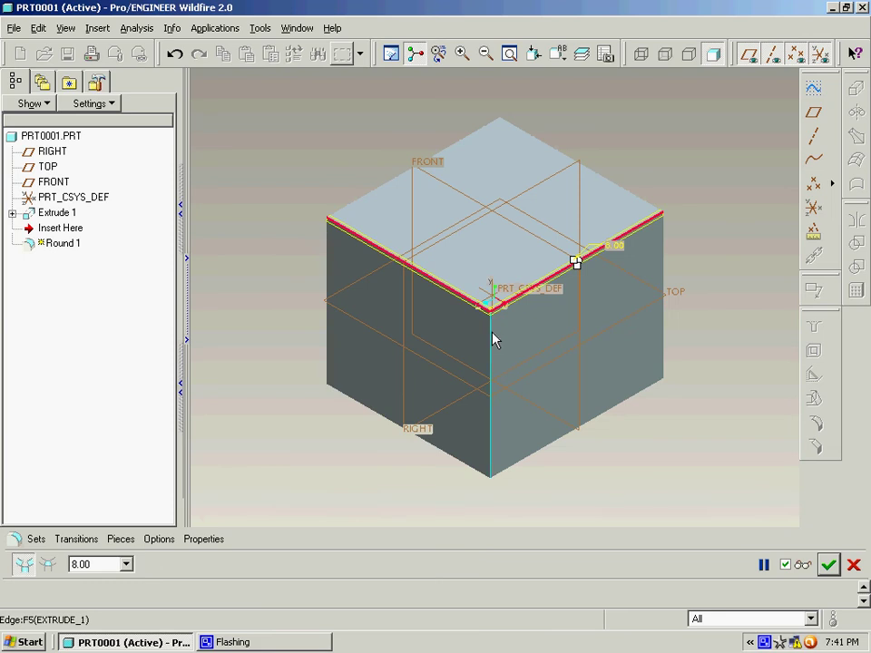
left_click_drag(575, 262, 583, 294)
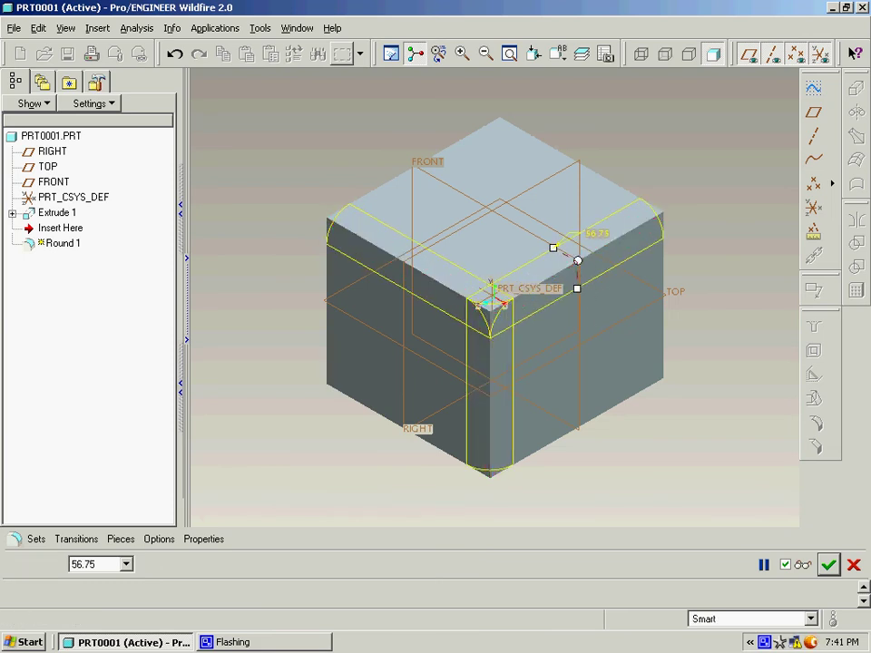
left_click(802, 566)
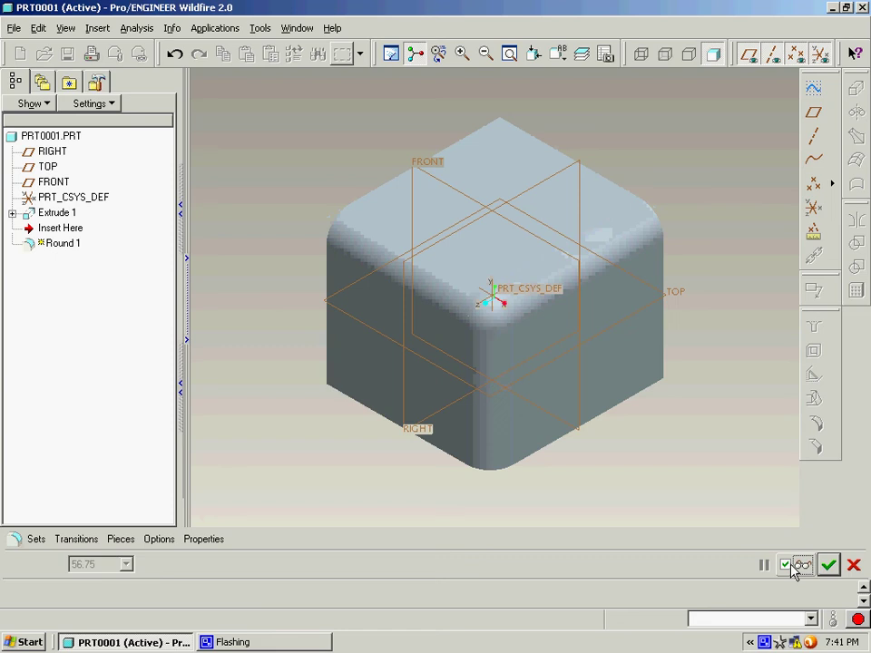
left_click(764, 565)
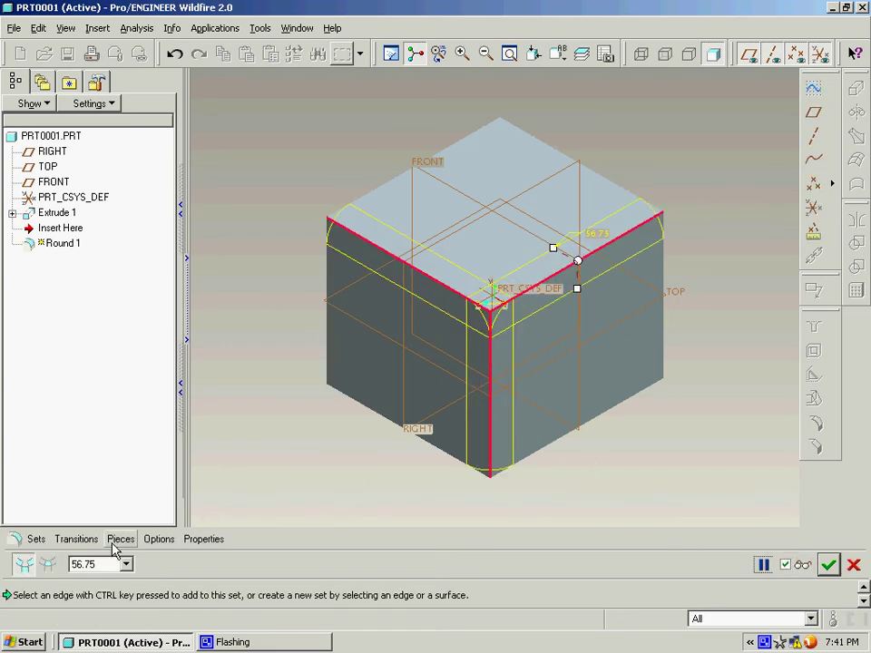
- Set the far-end transition of the front-right top edge's round to Stop at Reference at the FRONT plane, and preview it
left_click(50, 564)
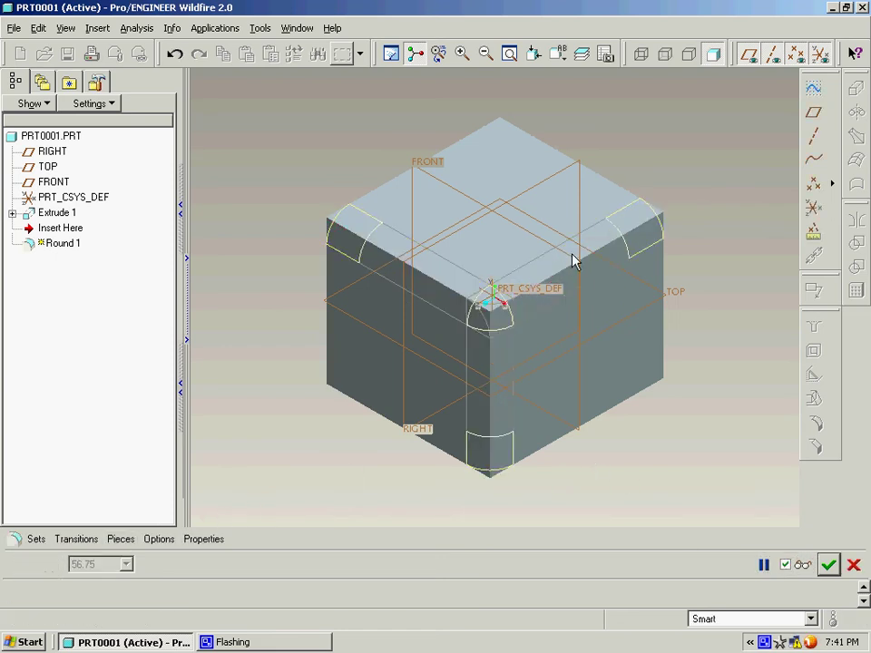
left_click(632, 246)
right_click(632, 247)
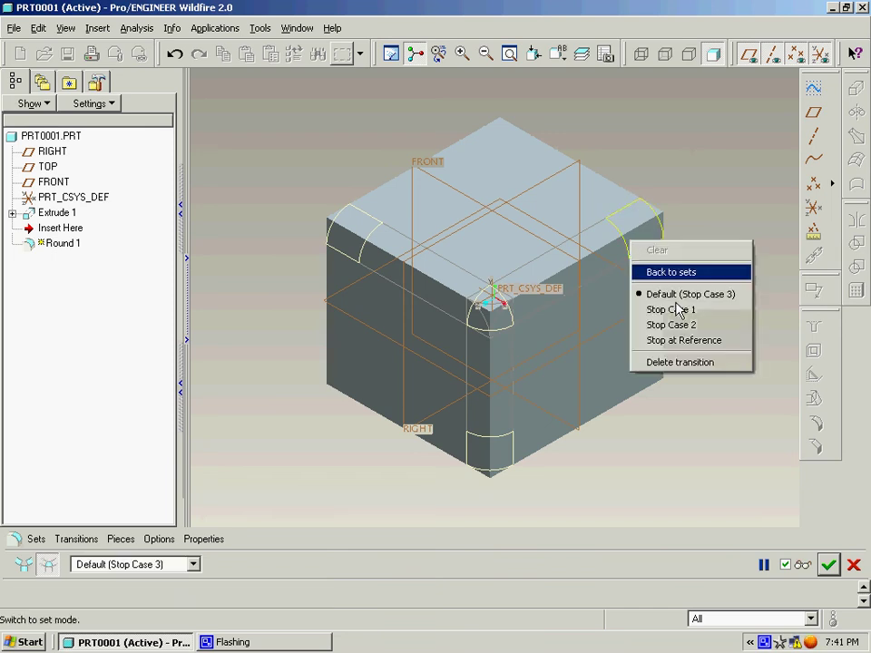
left_click(680, 341)
left_click(541, 242)
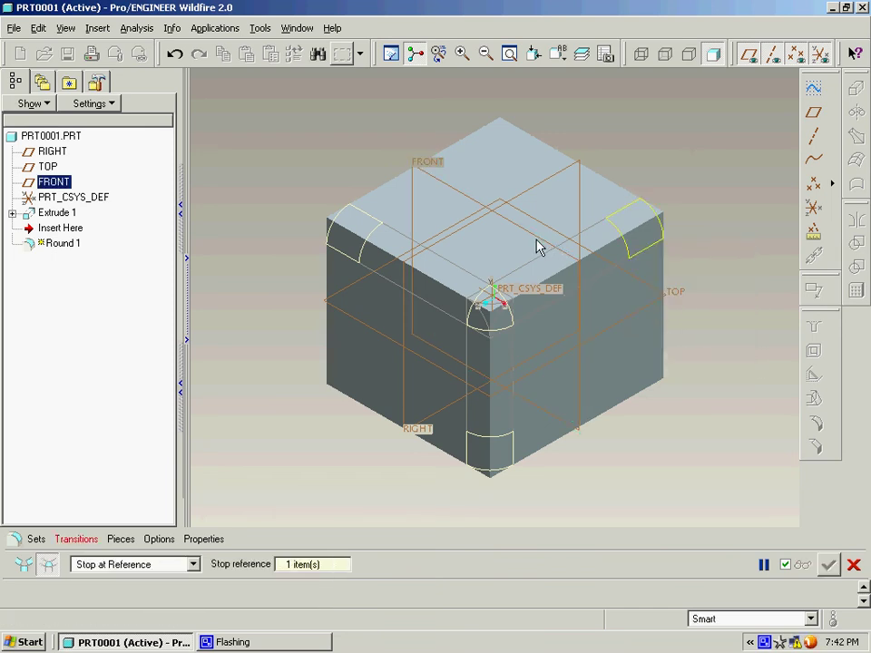
left_click(802, 564)
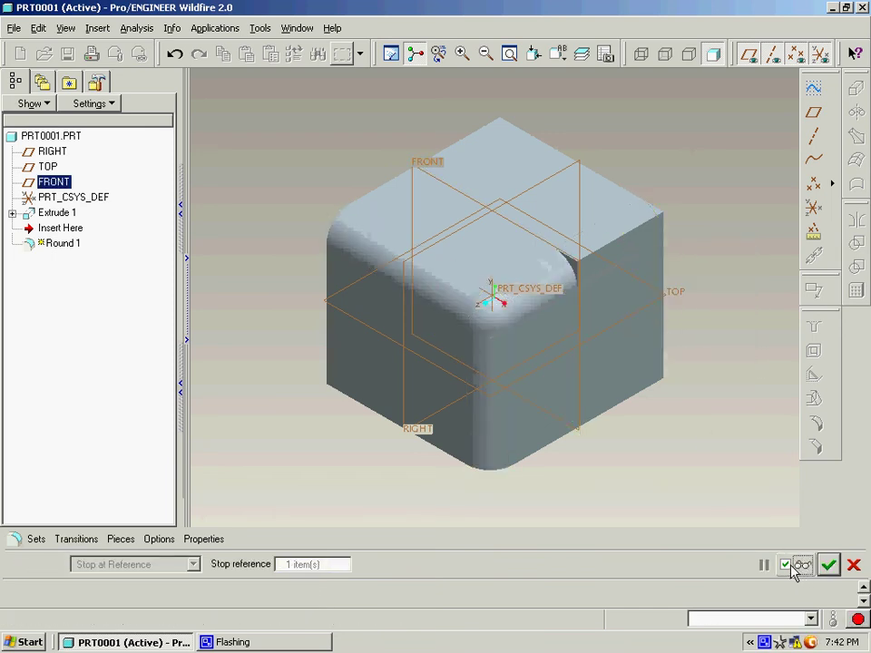
left_click(766, 565)
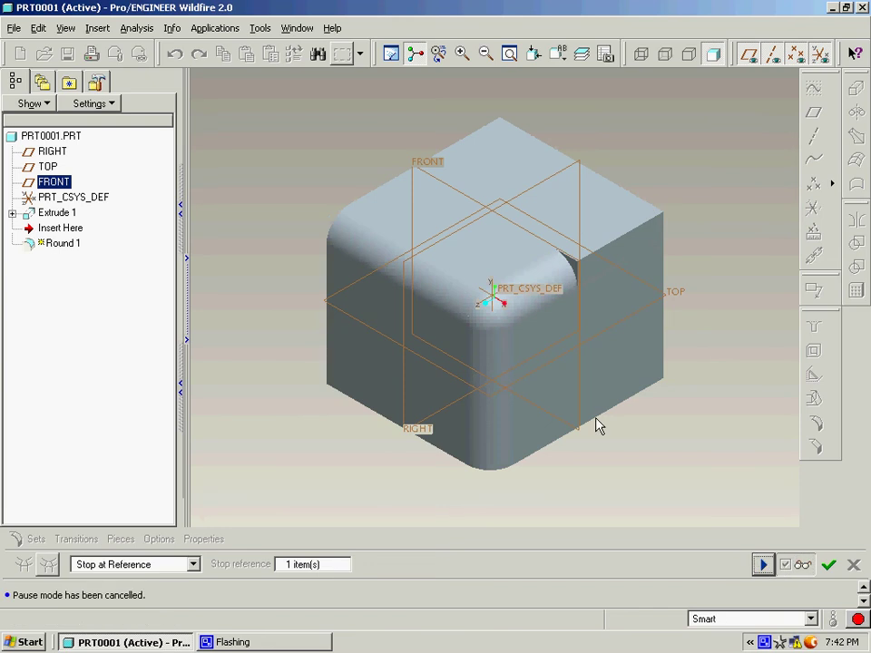
- Set the far-end transition of the front-left top edge's round to Stop at Reference at the RIGHT plane, and preview it
left_click(357, 252)
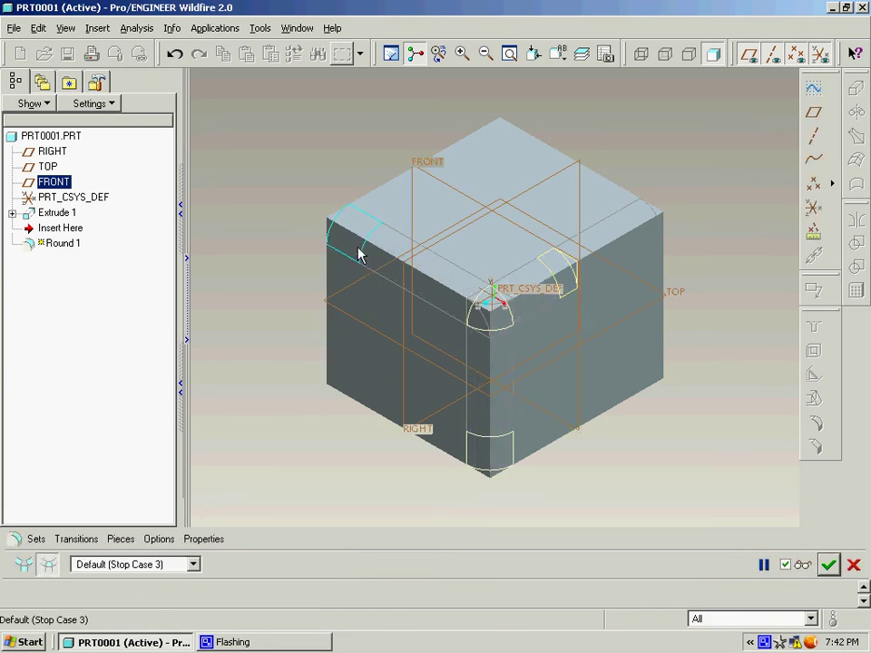
right_click(359, 254)
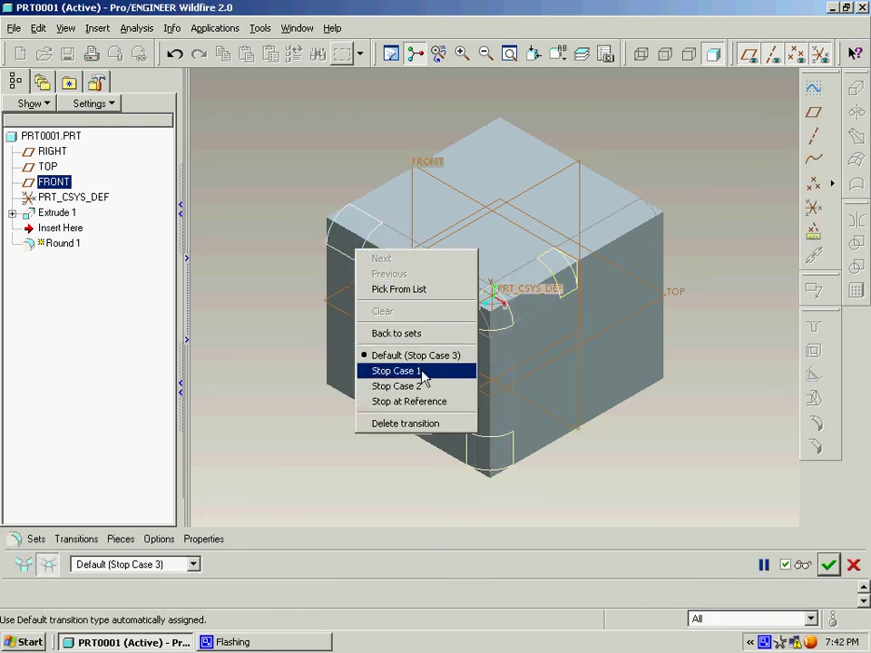
left_click(410, 401)
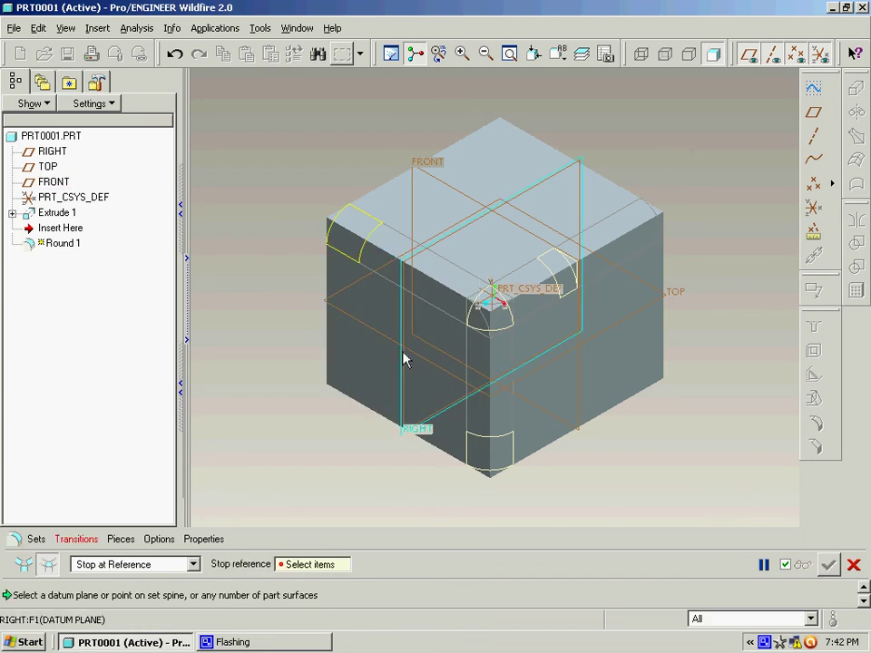
left_click(404, 359)
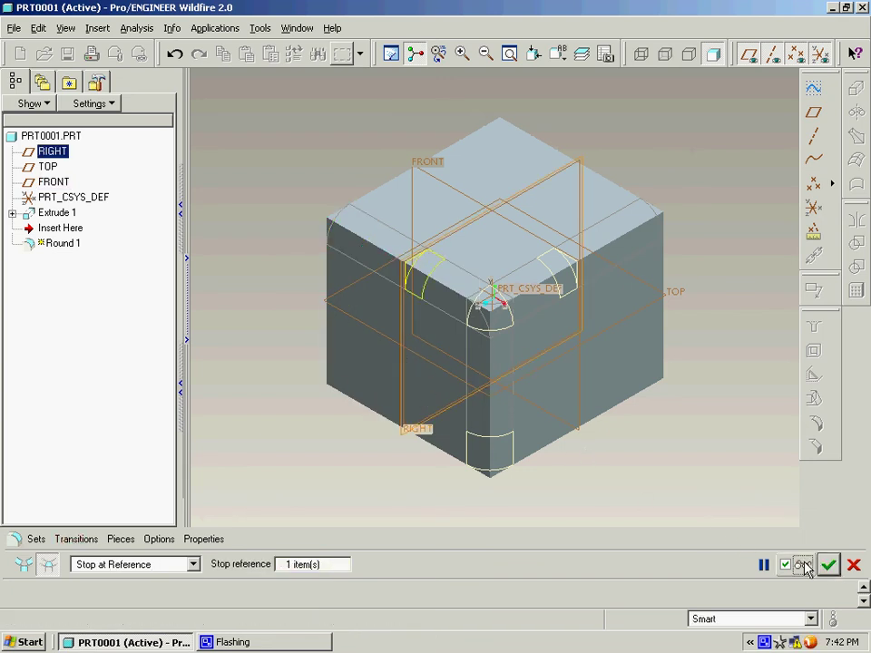
left_click(763, 564)
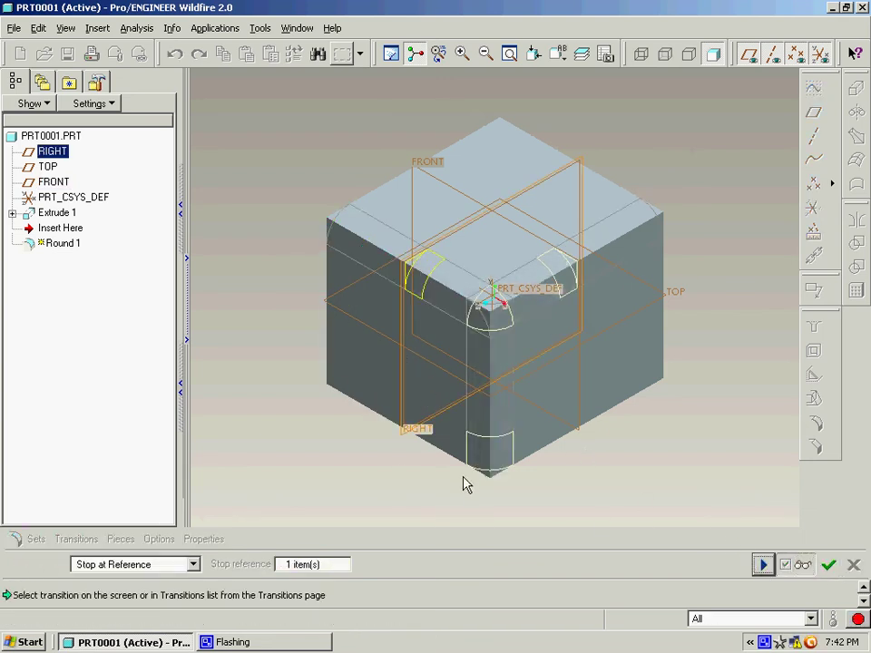
- Set the lower-end transition of the front vertical edge's round to Stop at Reference at the TOP plane, and preview it
right_click(566, 472)
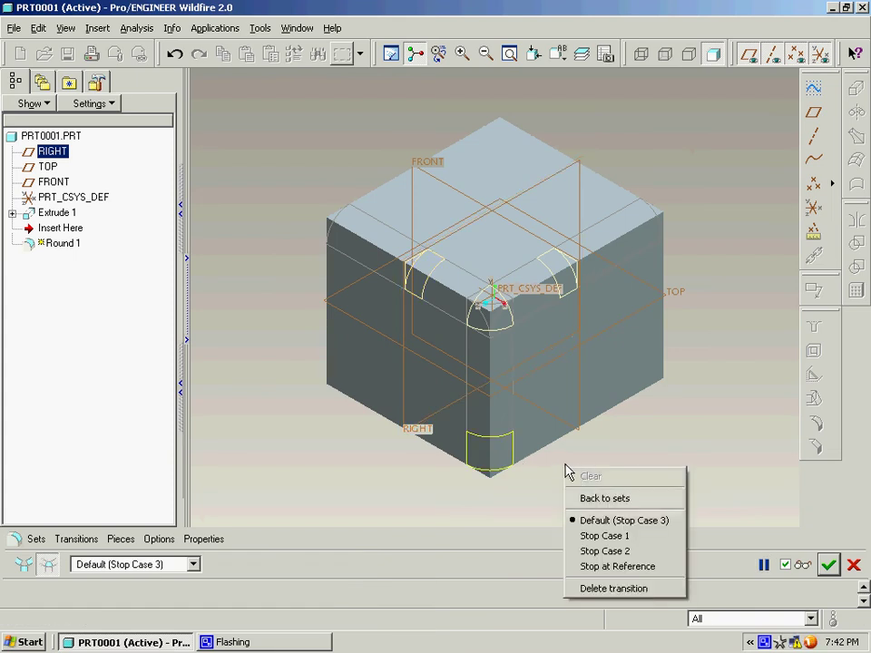
left_click(612, 566)
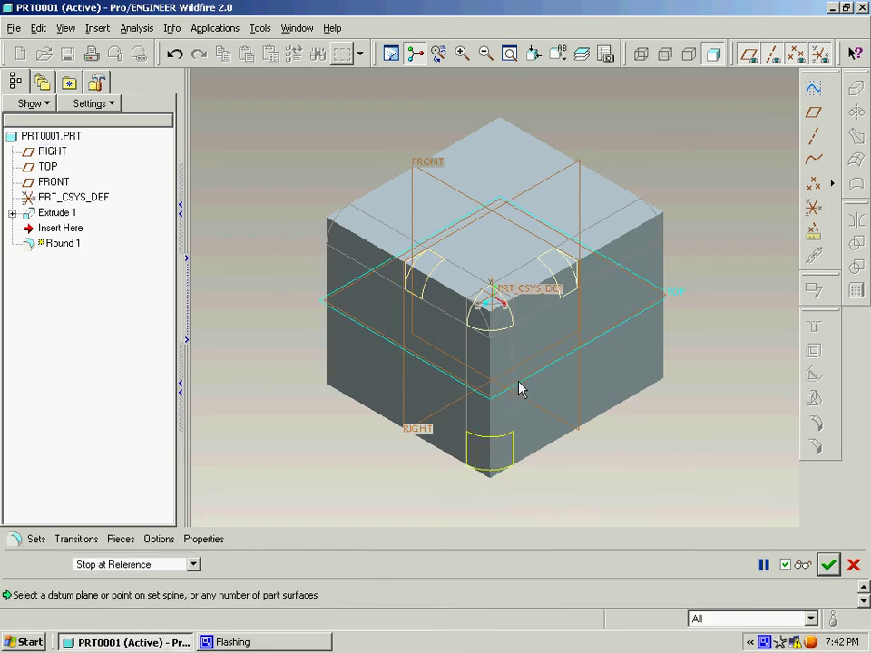
left_click(519, 386)
left_click(804, 565)
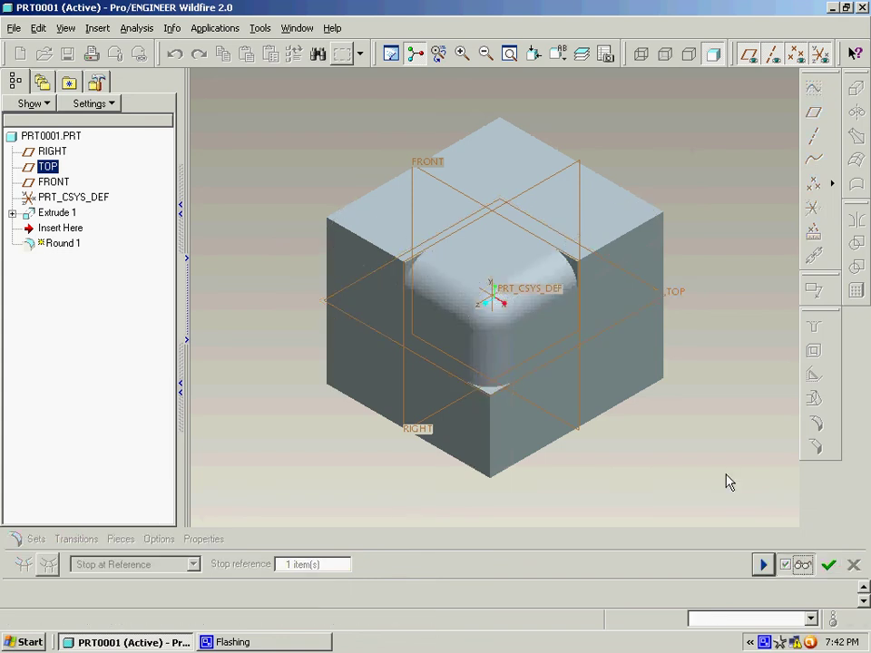
- Resume and complete the round with its three shortened ends, and undo it
left_click(763, 565)
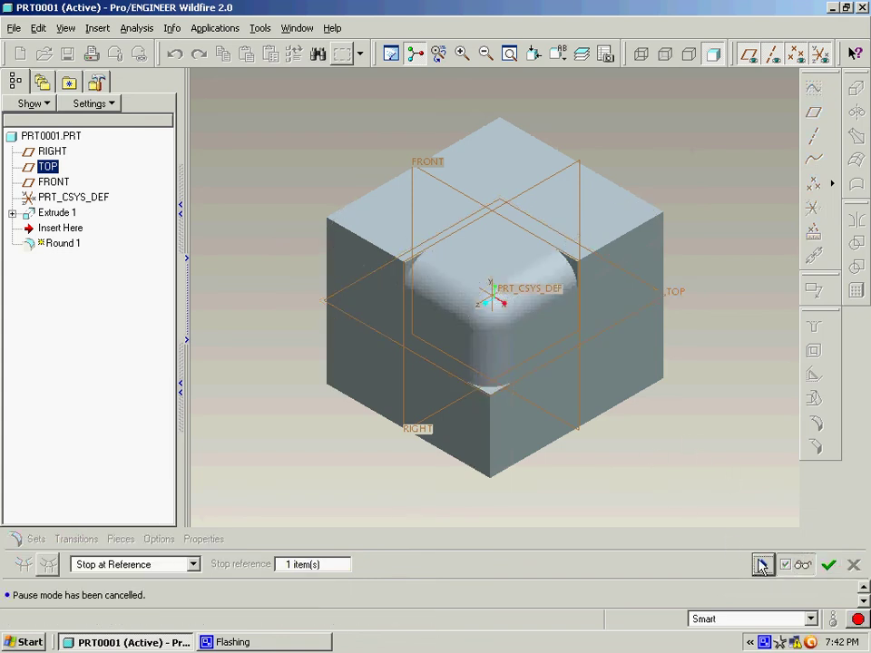
left_click(829, 564)
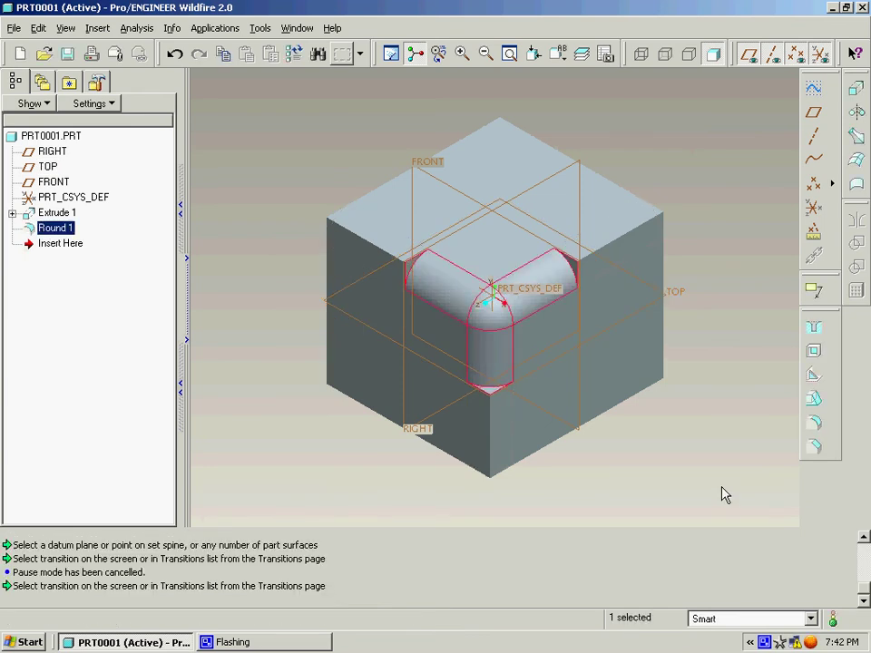
key("ctrl+z")
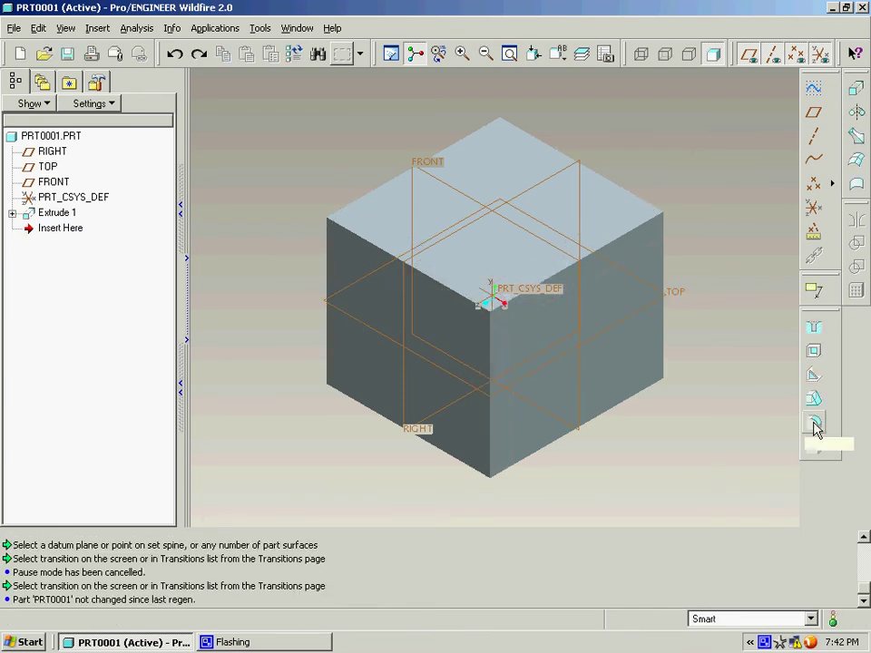
- Set up a round of radius 64 on the three edges meeting at the block's front top corner
left_click(559, 273)
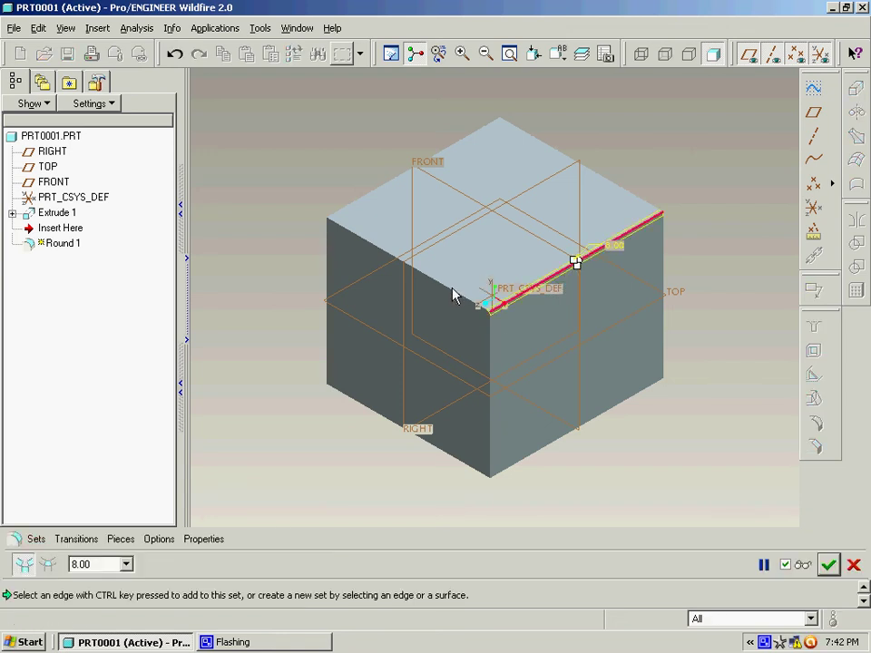
left_click(490, 337, "ctrl")
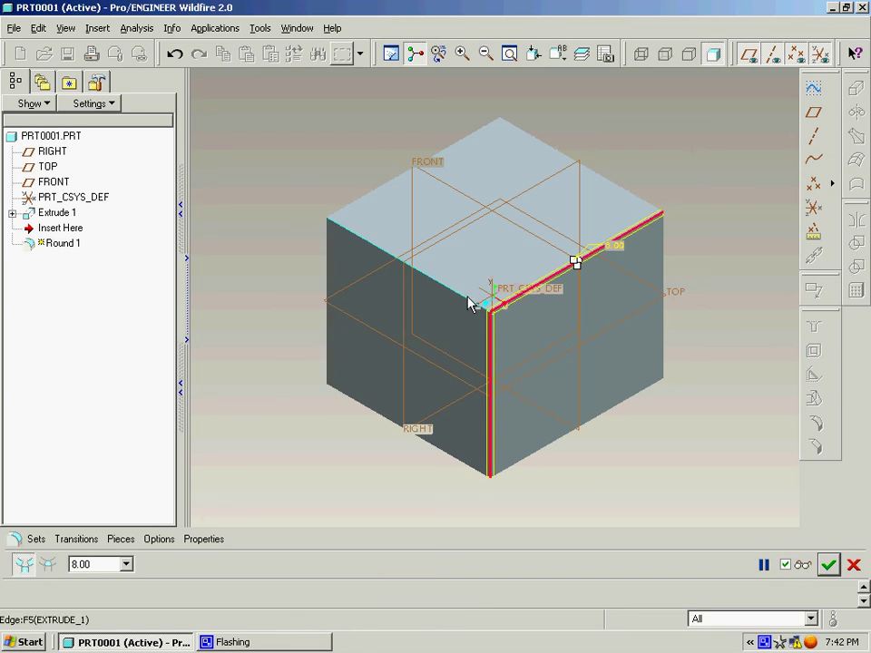
left_click(469, 304, "ctrl")
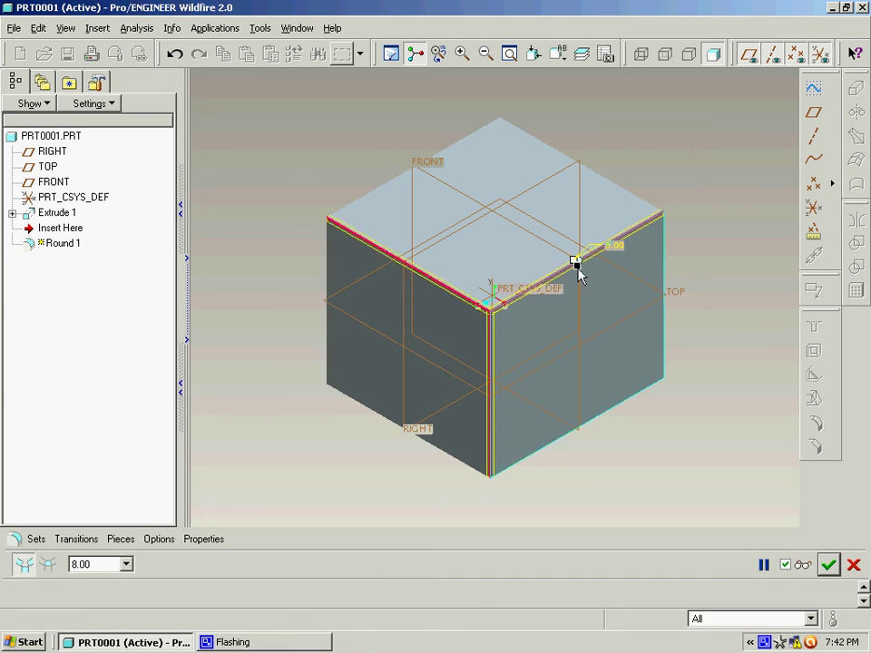
mouse_move(579, 275)
left_mouse_down()
mouse_move(580, 312)
mouse_move(581, 298)
left_mouse_up()
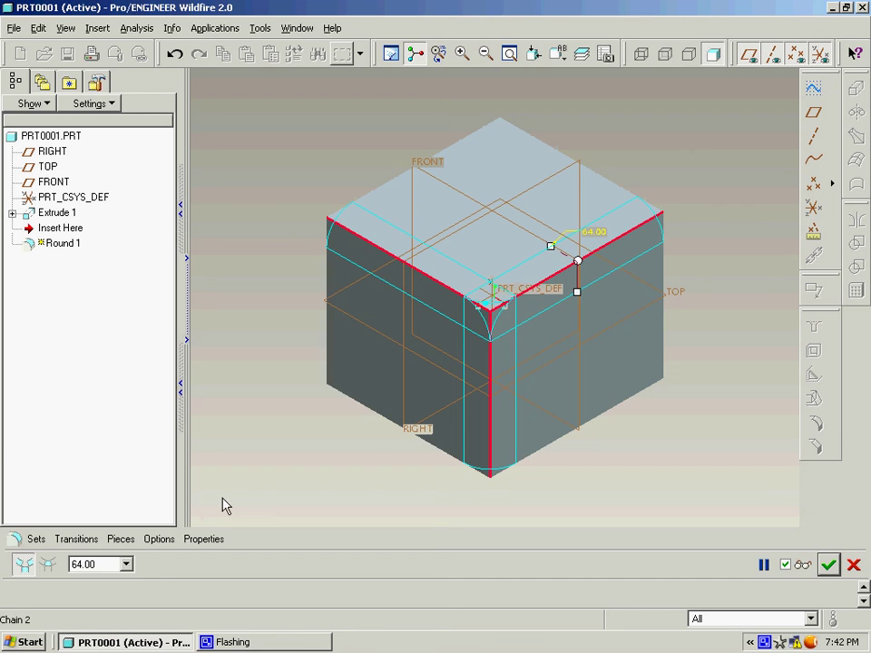
- Change the round's front top corner transition to a Corner Sphere of radius 80, and preview it
left_click(52, 567)
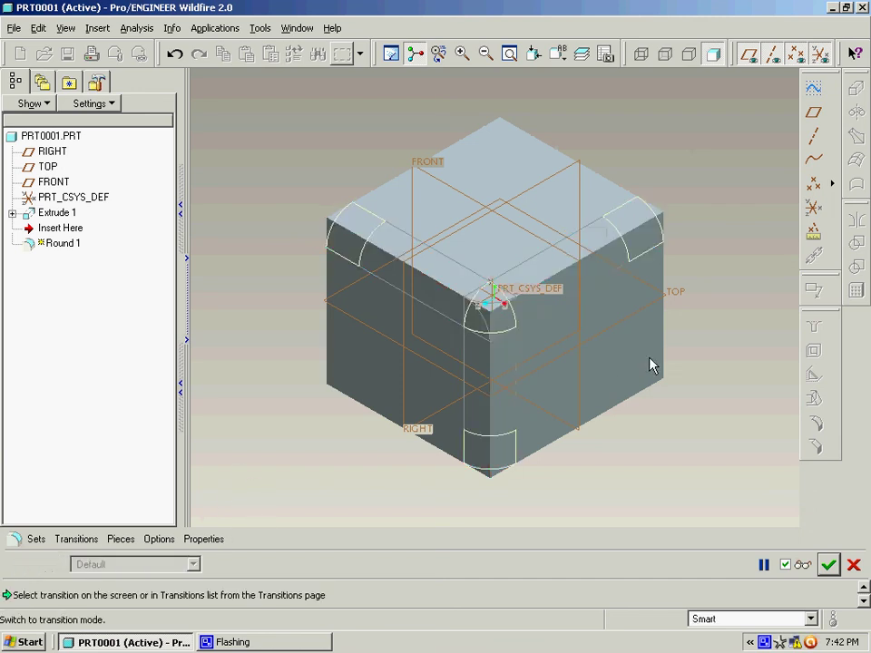
left_click(512, 327)
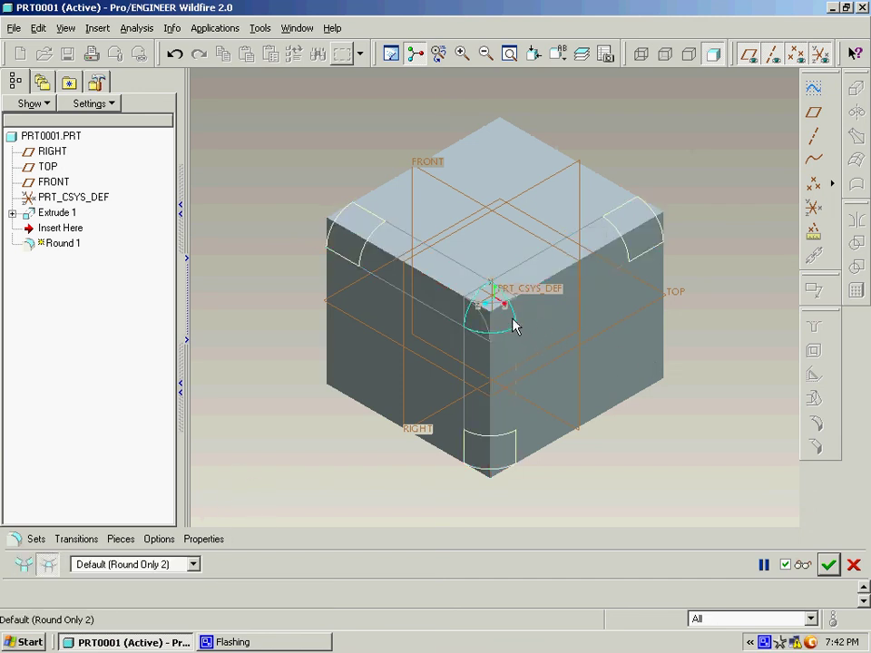
right_click(517, 326)
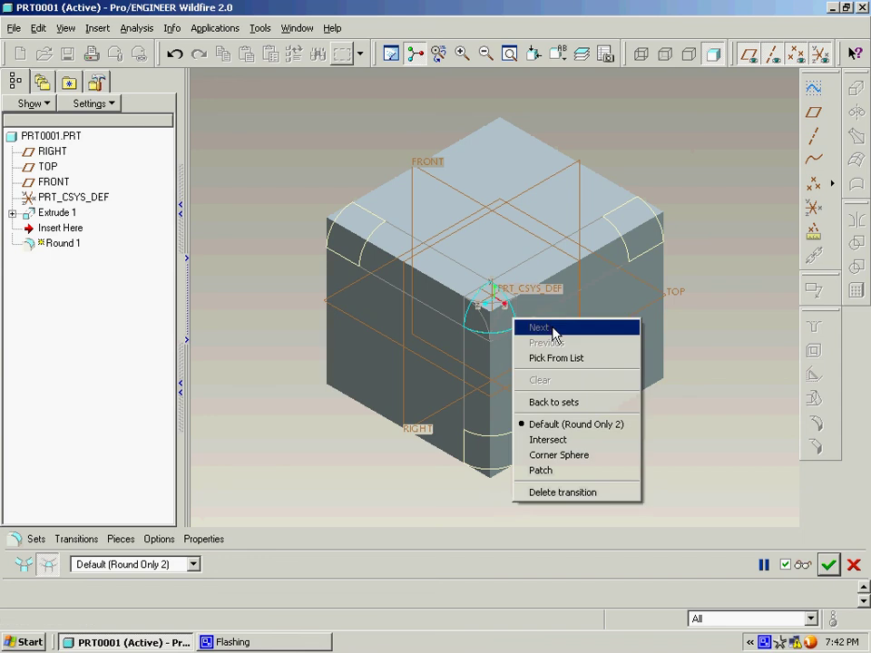
left_click(557, 455)
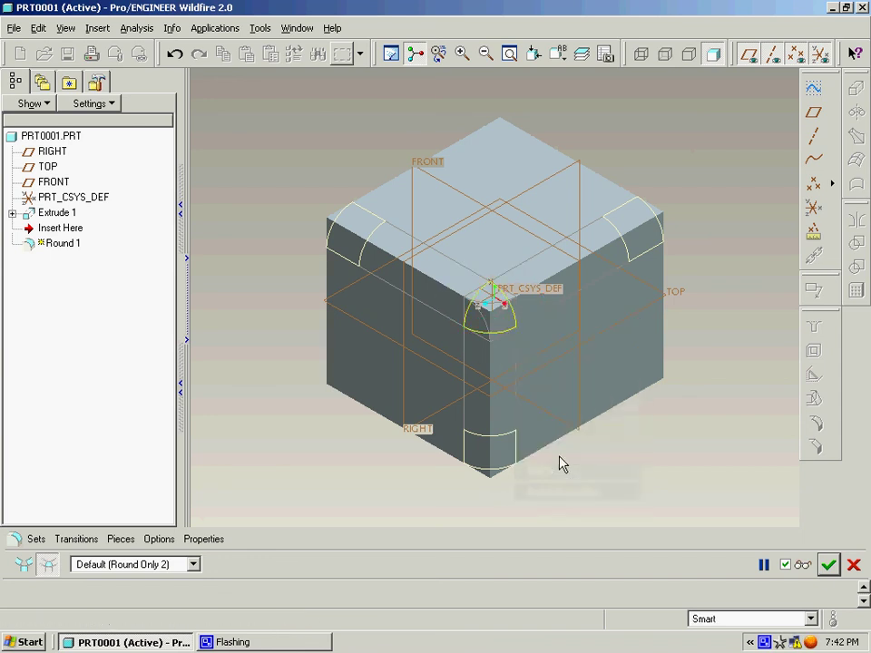
double_click(533, 310)
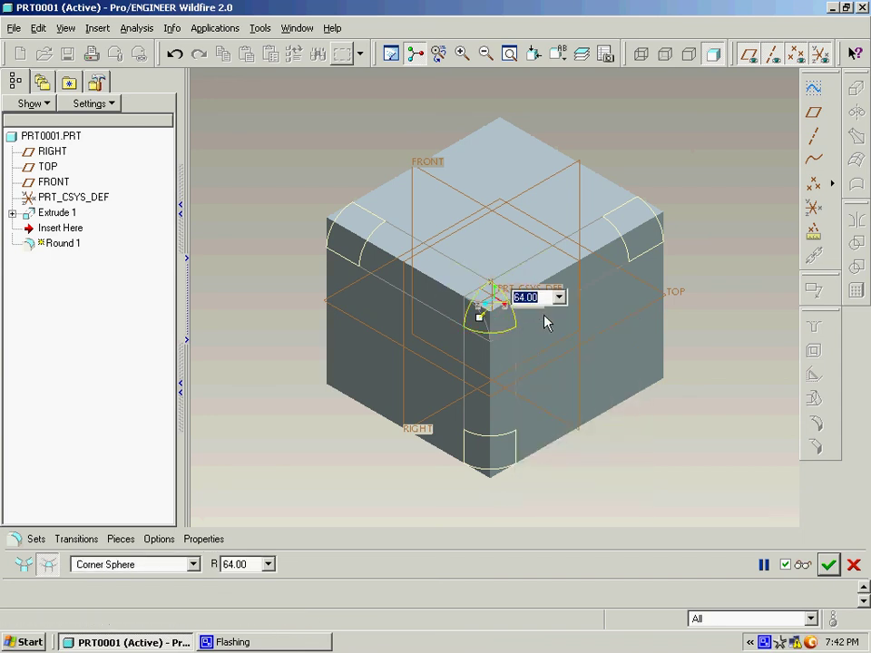
type("80")
key("Return")
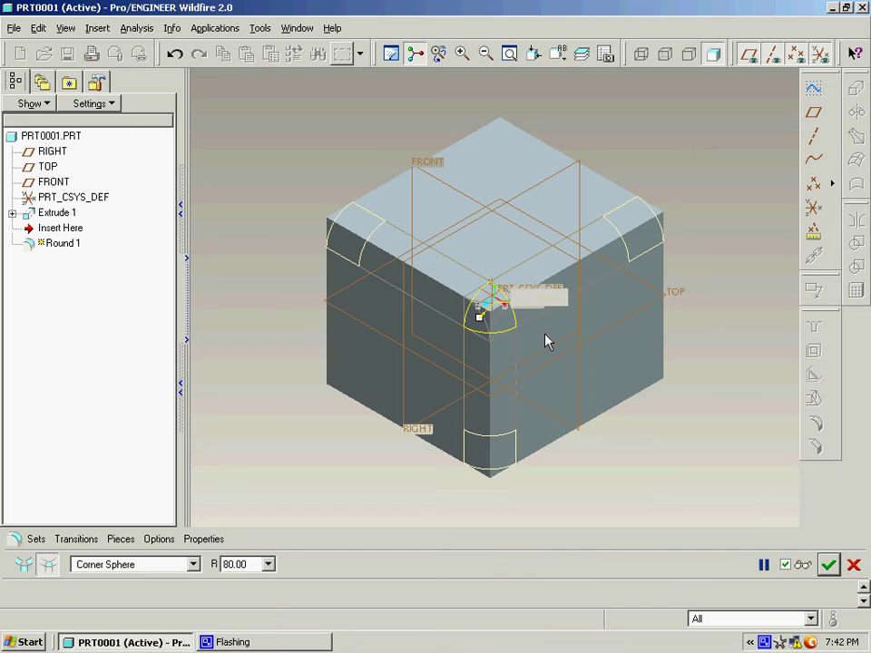
left_click(800, 568)
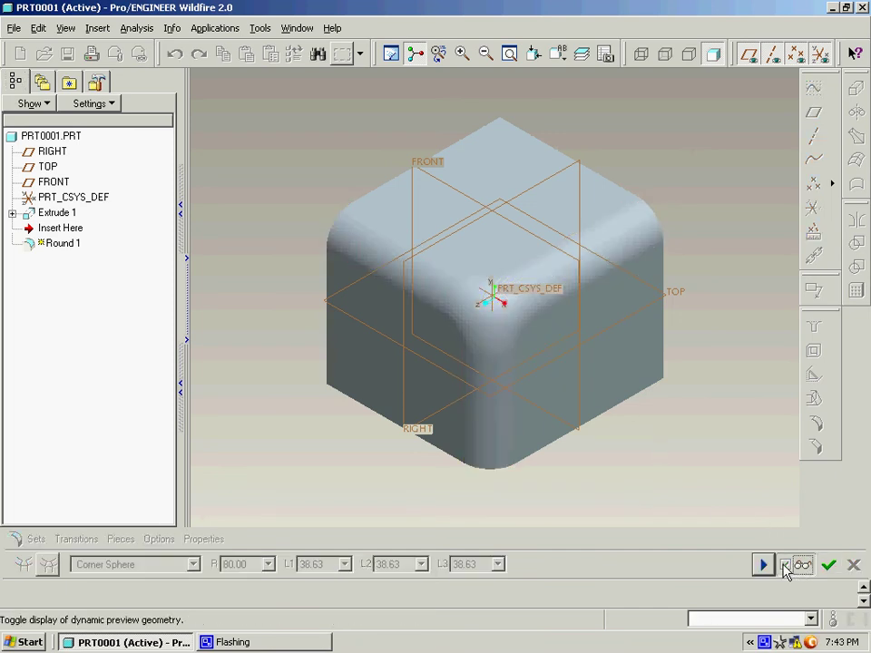
- Switch the front top corner transition to Intersect, and preview the round
left_click(763, 565)
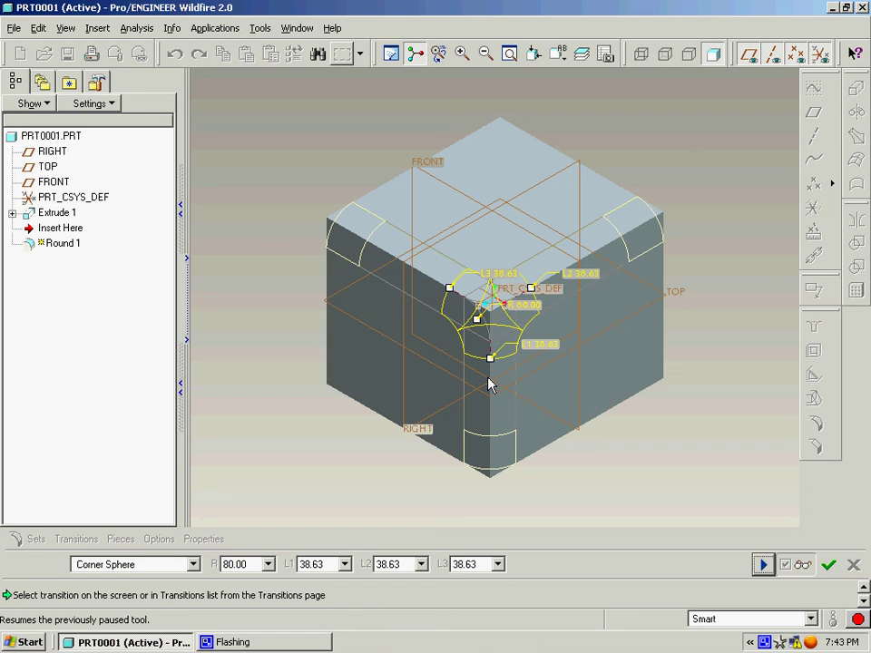
left_click(531, 312)
right_click(526, 302)
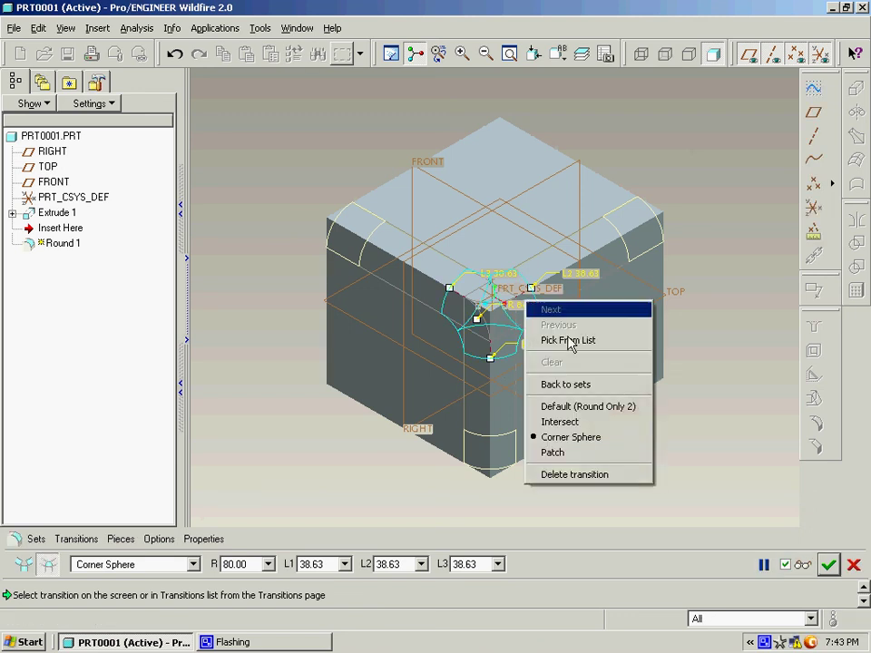
left_click(559, 422)
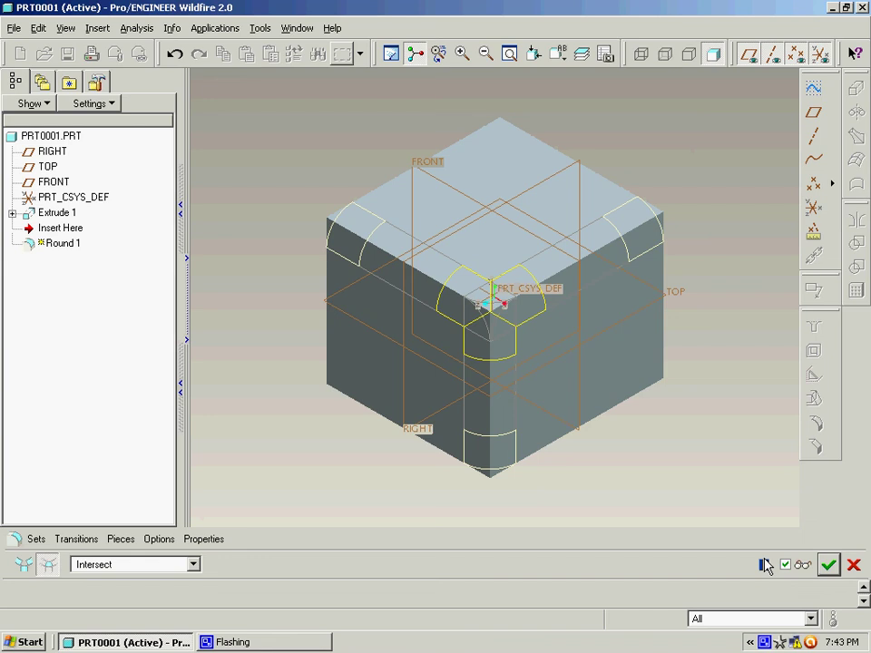
left_click(803, 565)
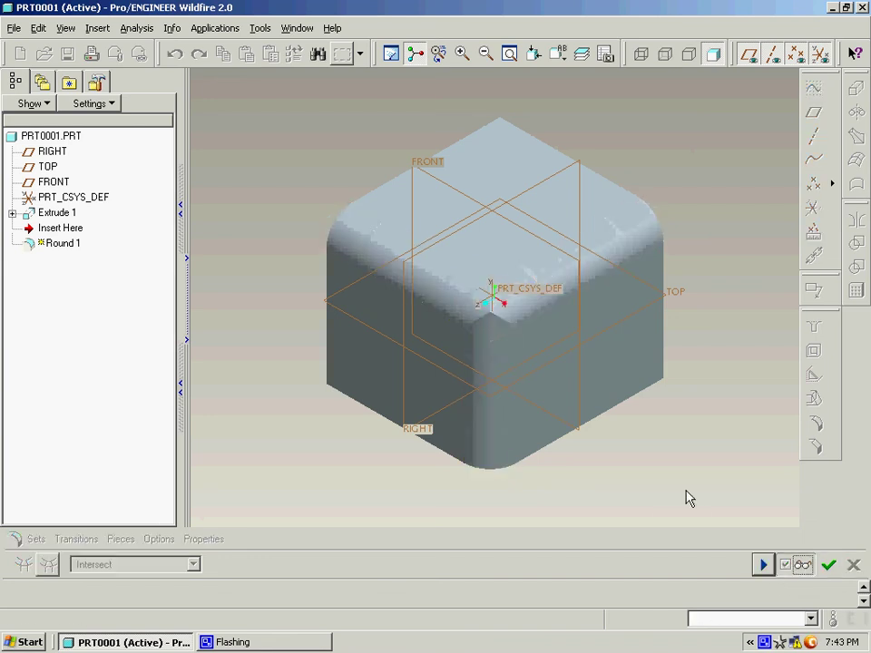
- Resume the round and switch its front top corner transition from Intersect back to Corner Sphere
left_click(764, 565)
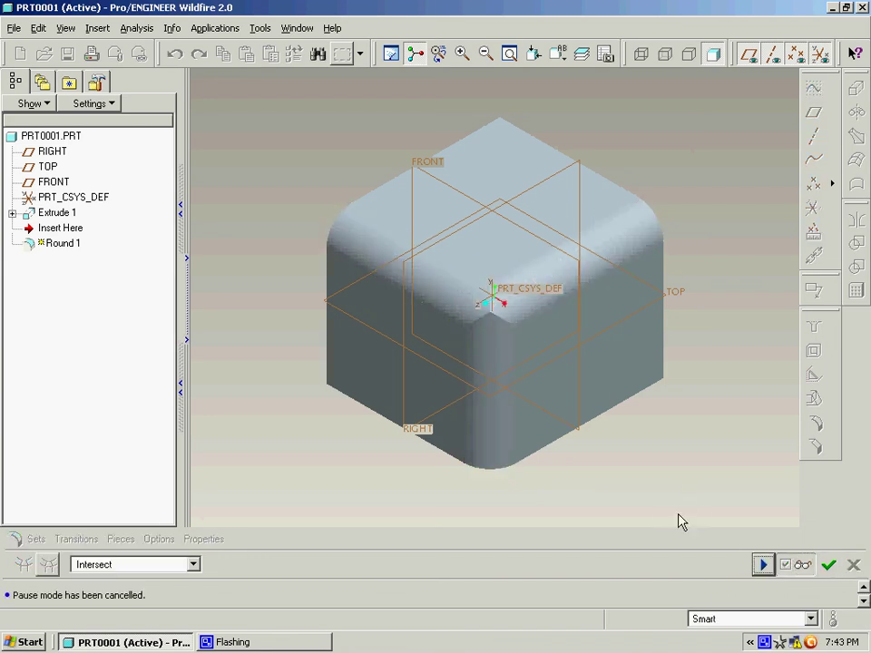
left_click(504, 337)
right_click(506, 336)
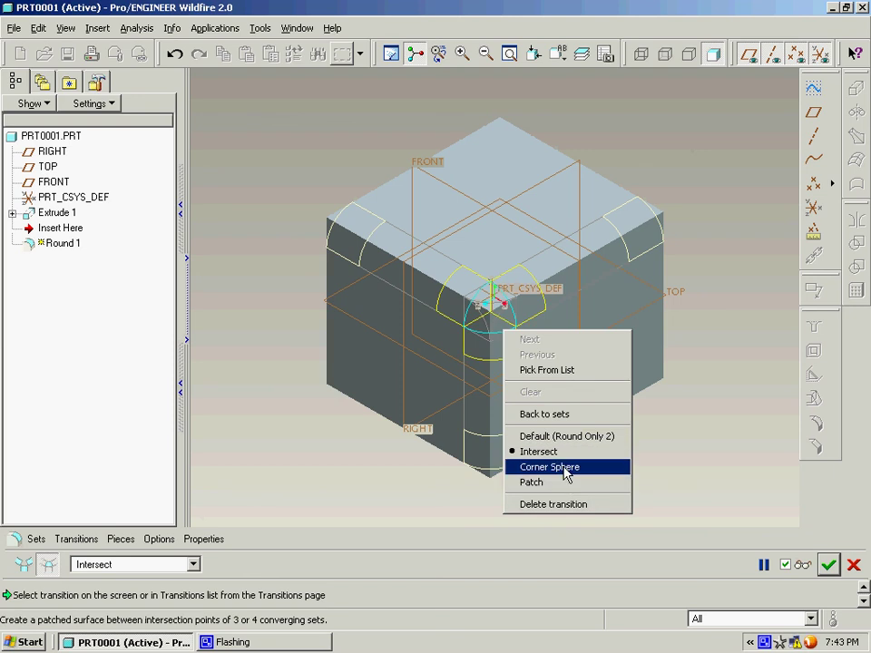
left_click(561, 467)
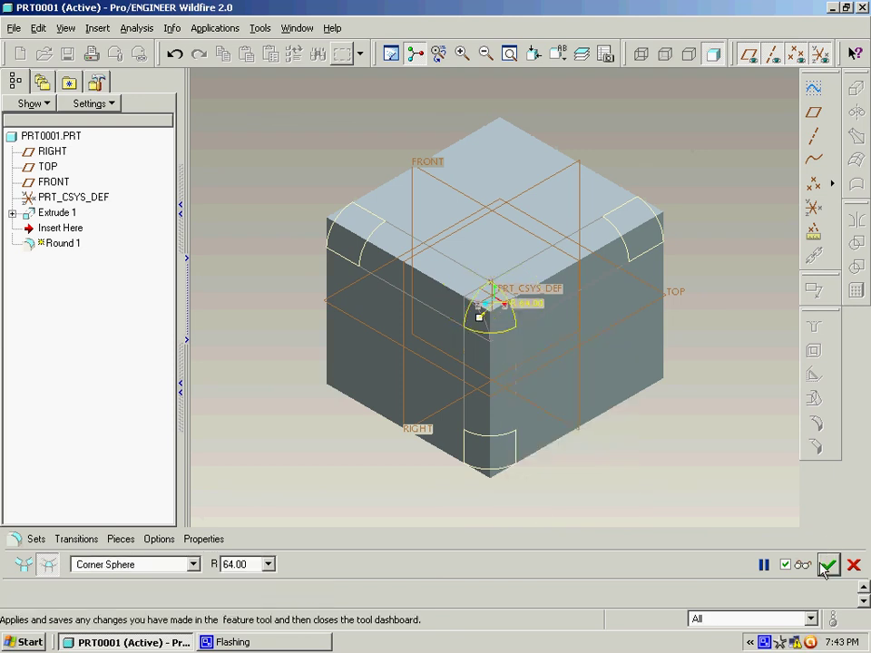
- Preview and complete the round with the Corner Sphere transition, and undo it
left_click(809, 567)
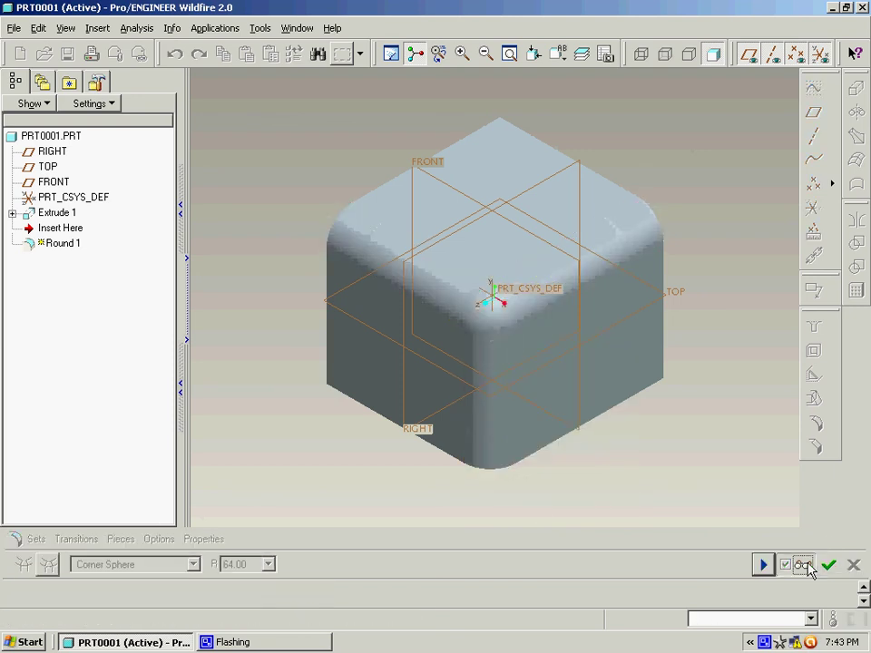
left_click(826, 566)
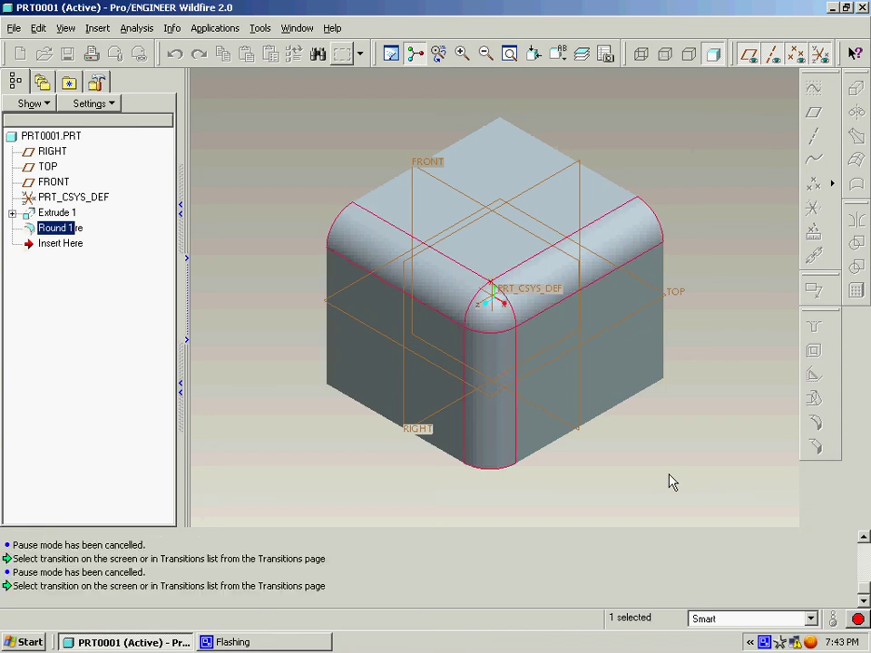
key("ctrl+z")
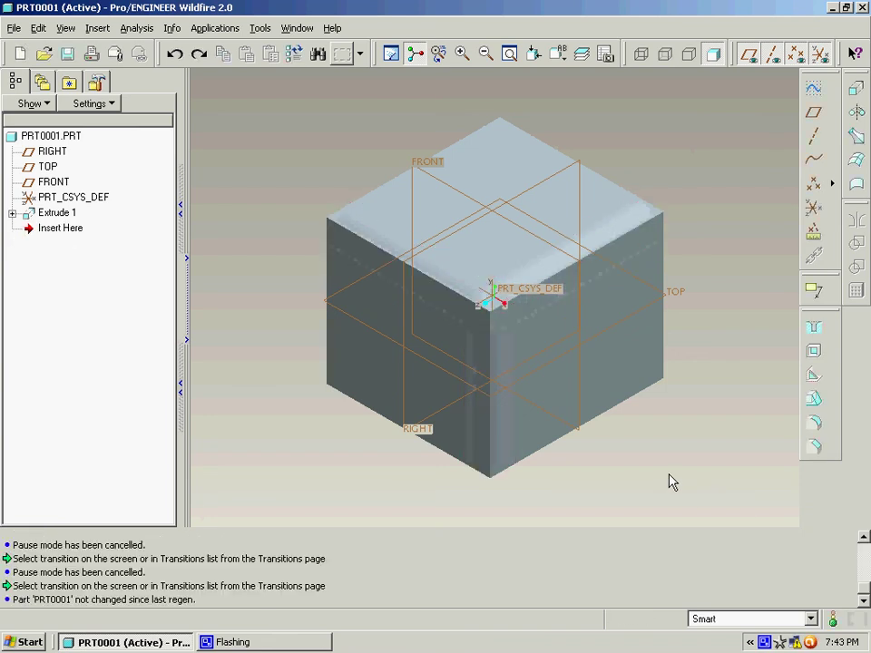
- Set up a D x D chamfer of 60.38 on the three edges meeting at the front top corner, and preview it
left_click(814, 448)
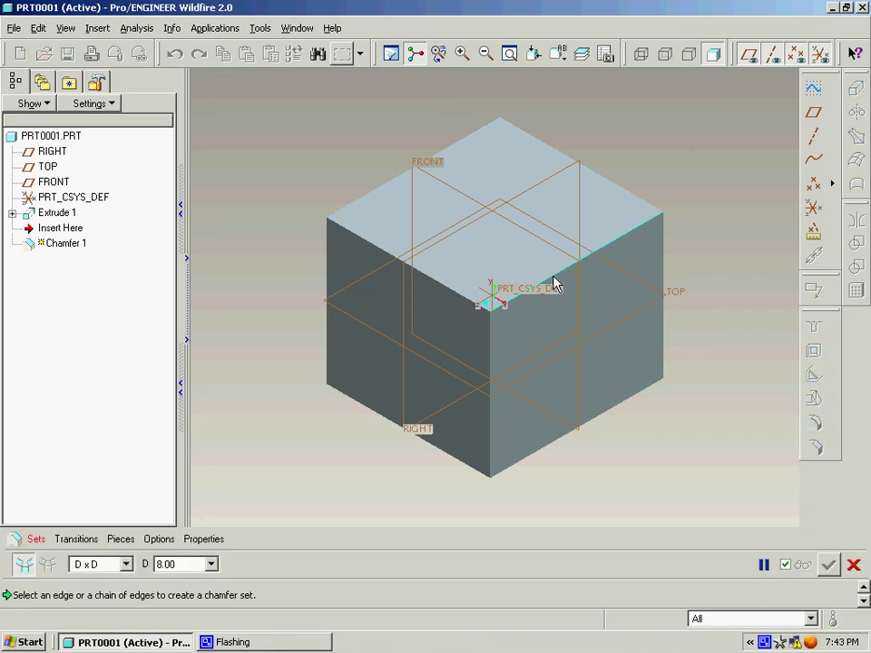
left_click(521, 292)
left_click(462, 300, "ctrl")
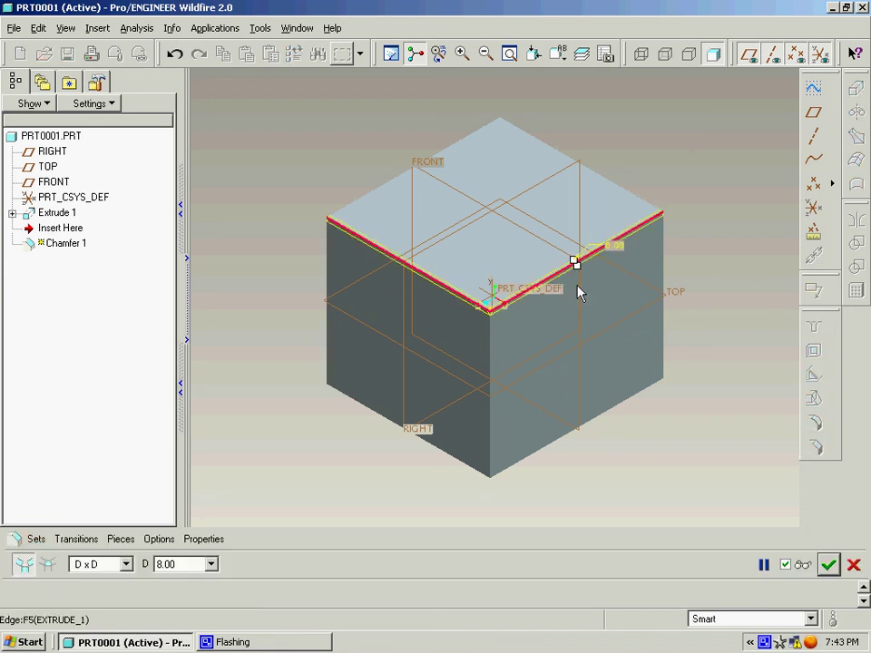
left_click(490, 390, "ctrl")
left_click_drag(578, 285, 577, 290)
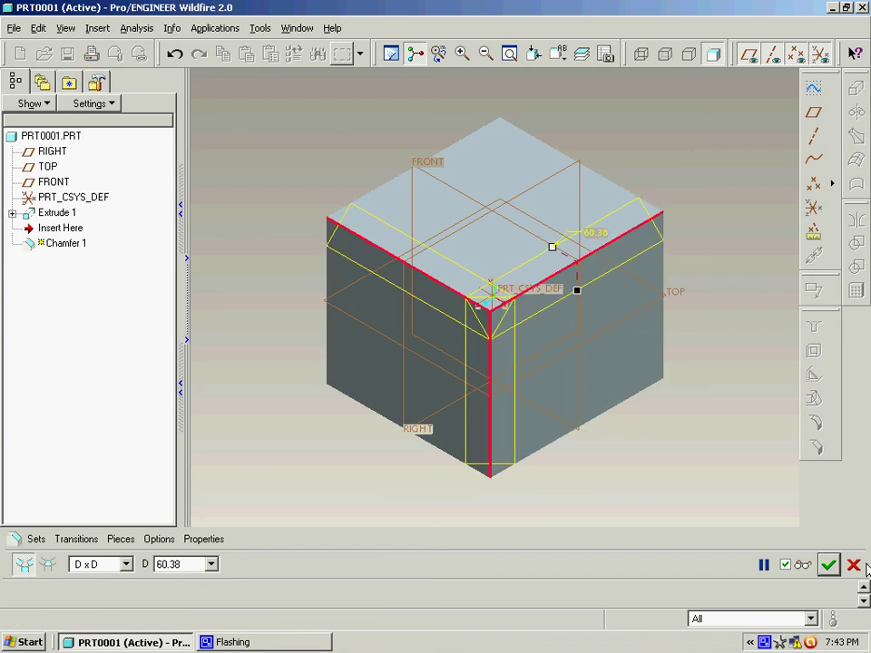
left_click(802, 566)
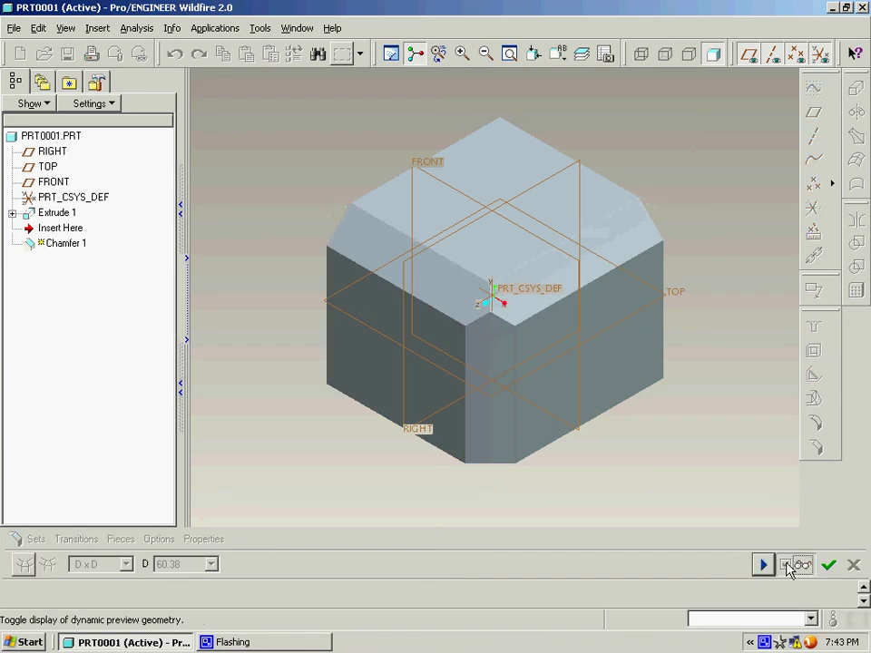
- Resume the chamfer, switch its dimensioning scheme to D1 x D2 with D2 set to 30, and preview it
left_click(766, 564)
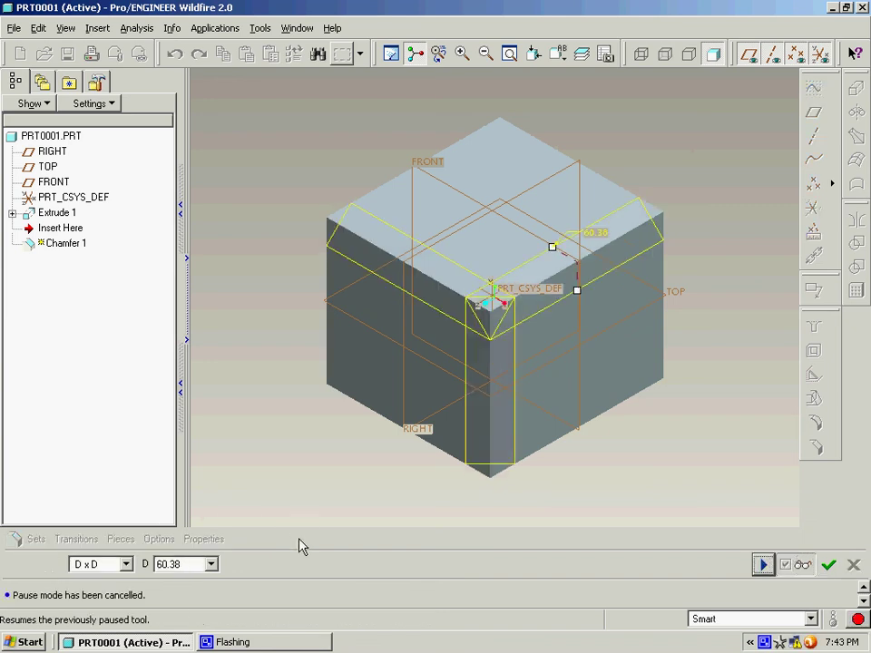
left_click(128, 565)
left_click(97, 594)
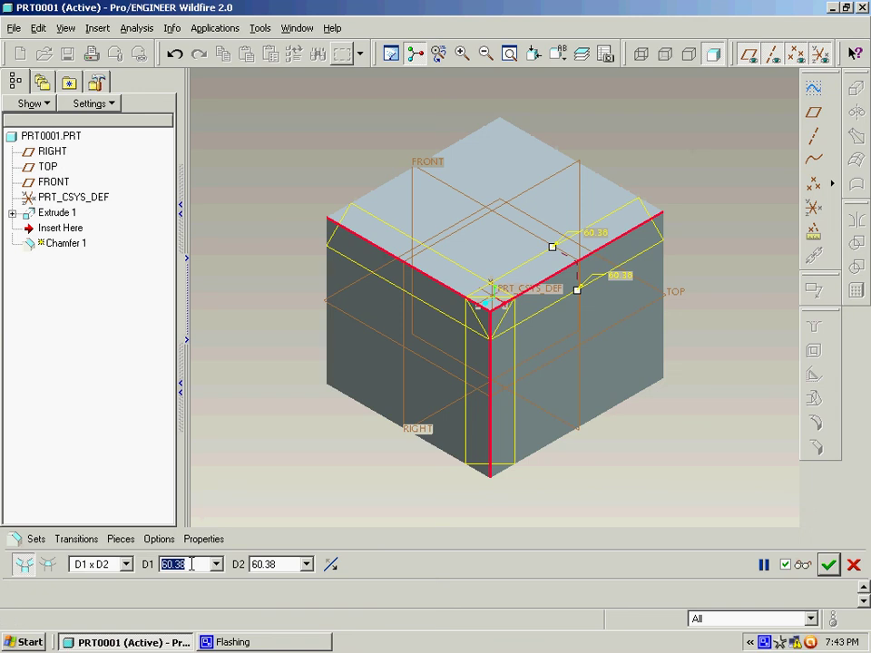
left_click(283, 563)
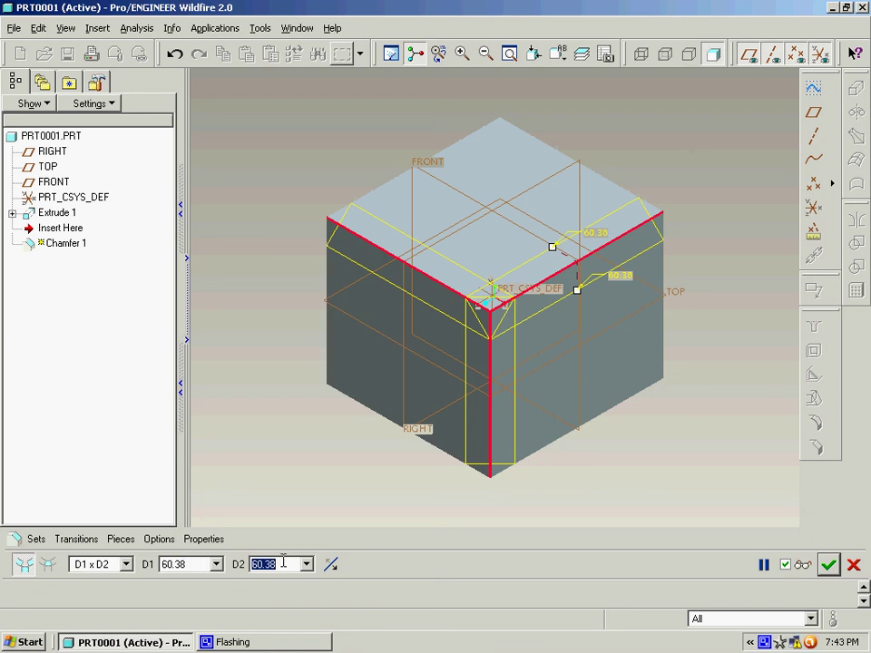
type("30")
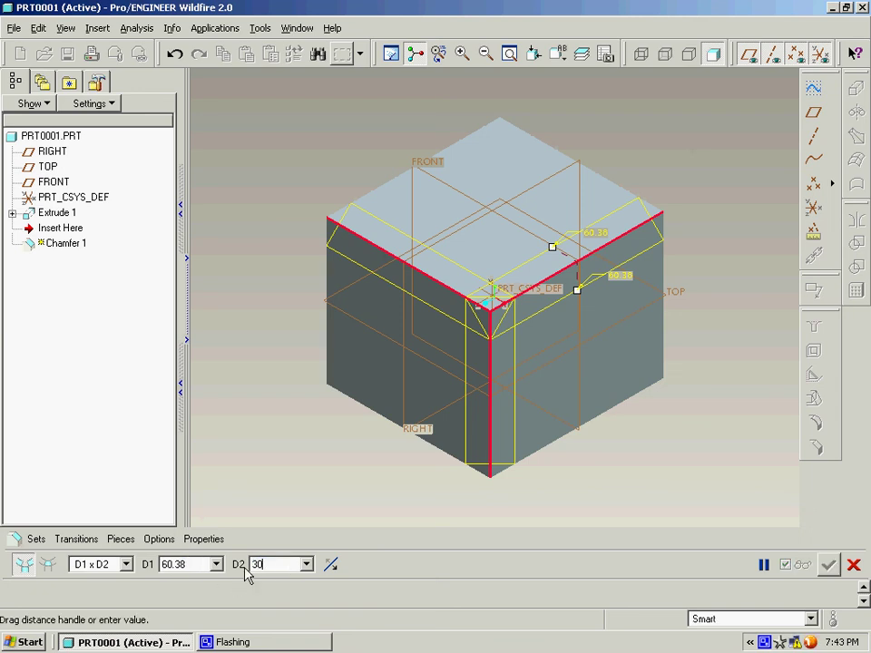
key("Return")
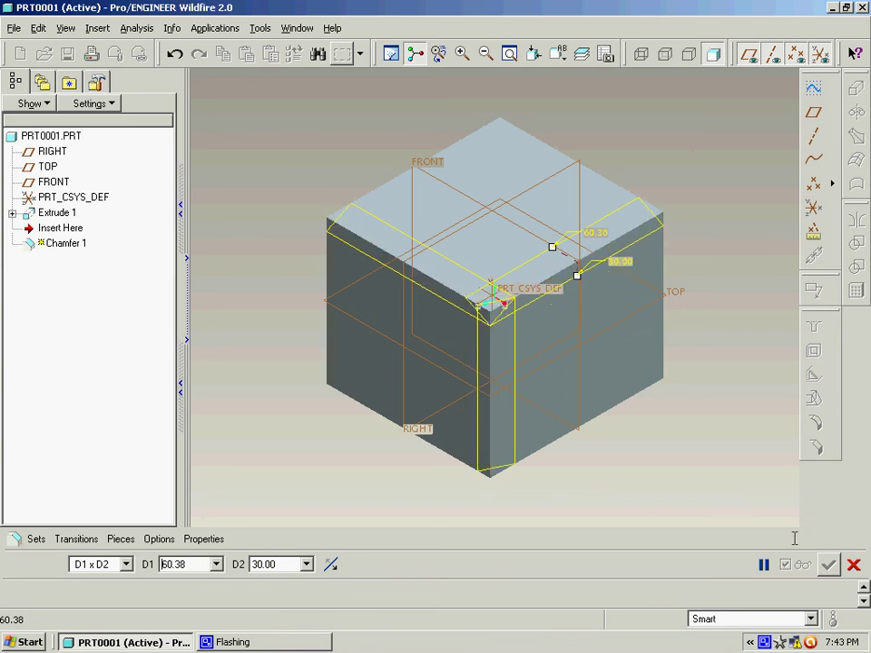
left_click(802, 564)
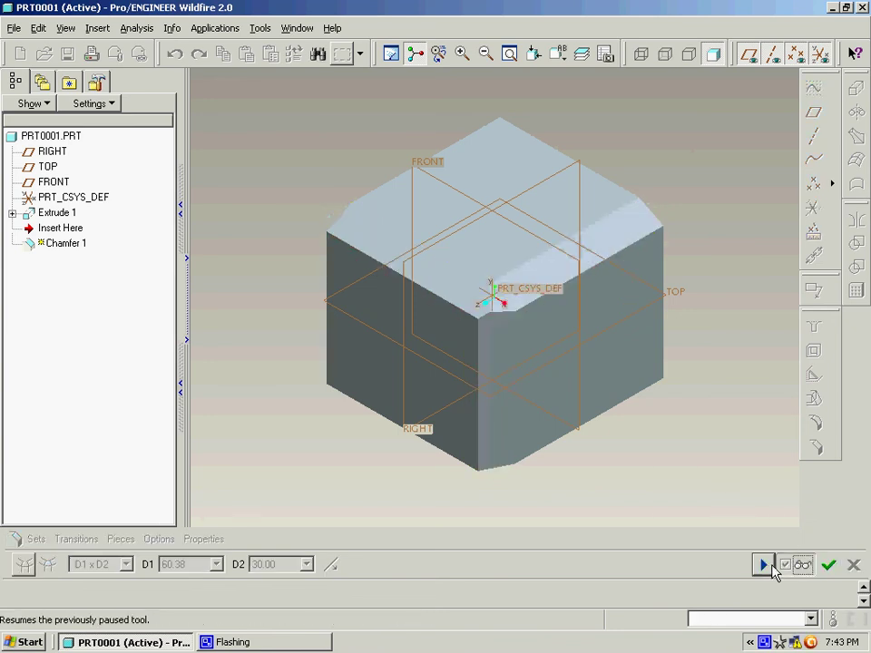
- Resume the chamfer, switch its scheme to Angle x D with the angle set to 30, and preview it
left_click(763, 565)
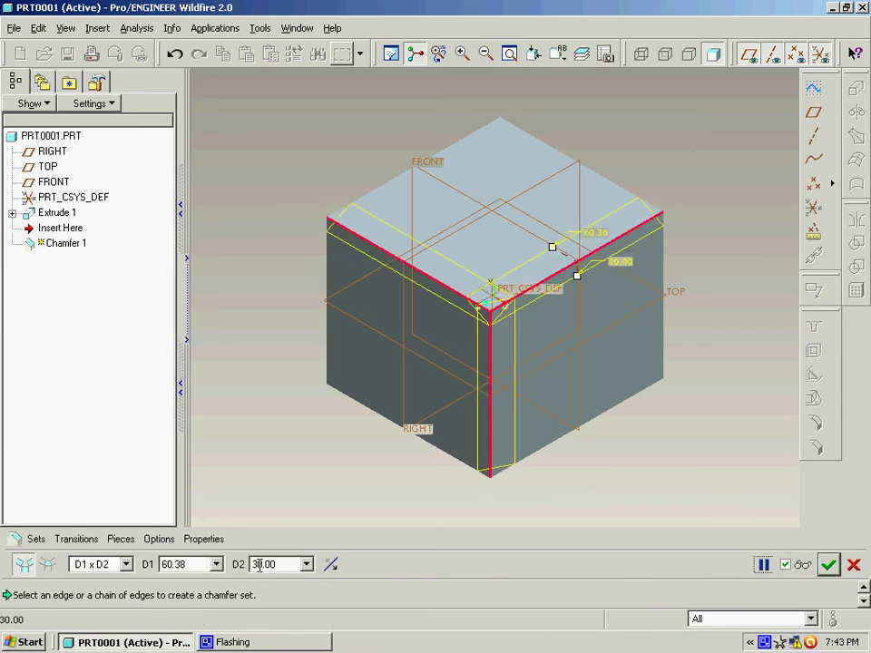
left_click(125, 565)
left_click(93, 606)
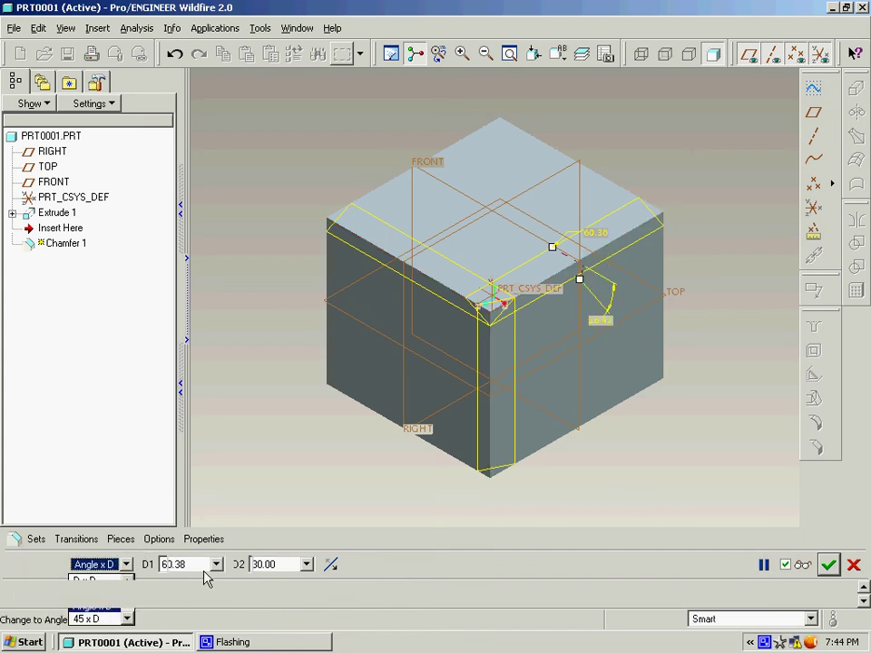
double_click(199, 564)
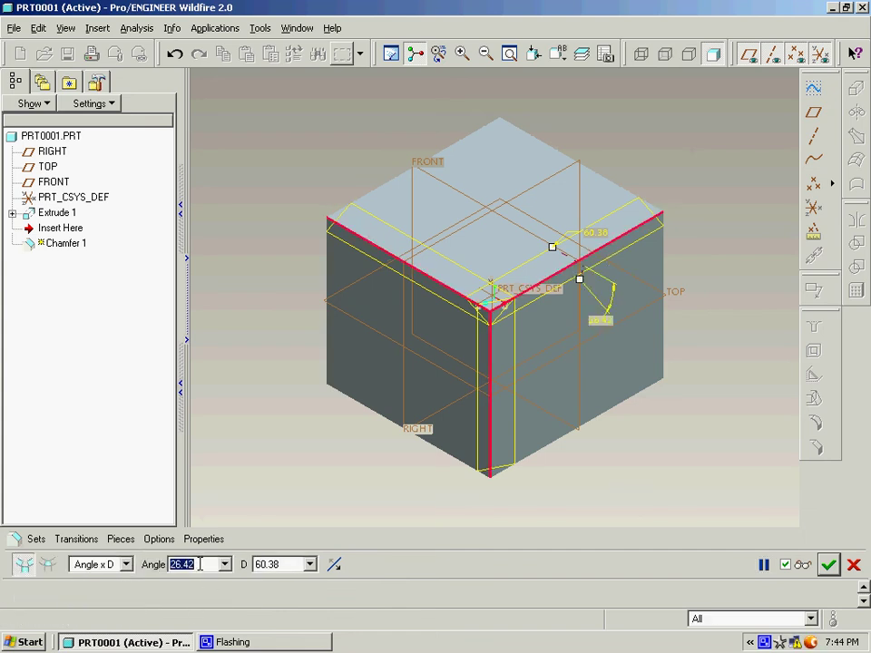
type("30")
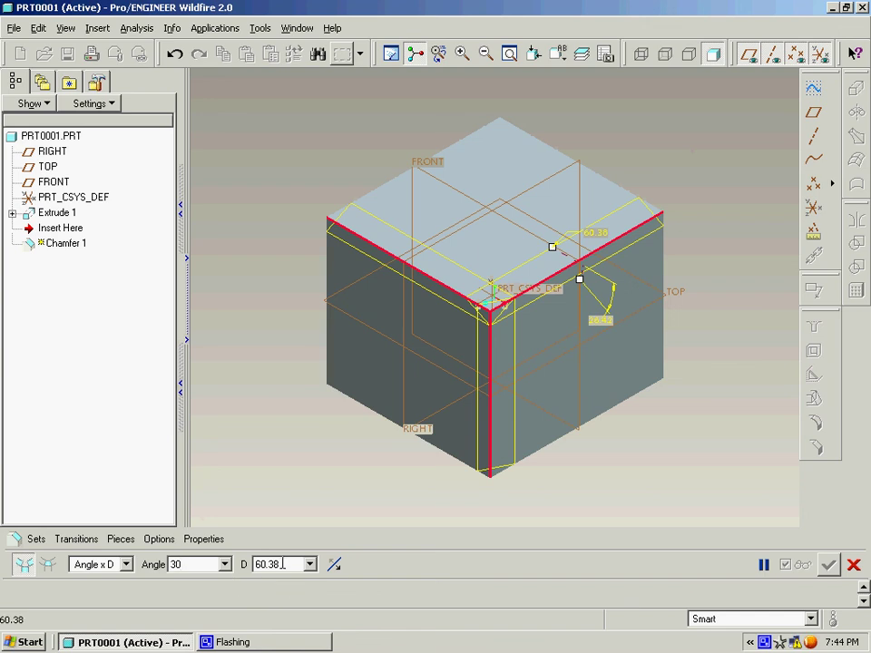
left_click(283, 565)
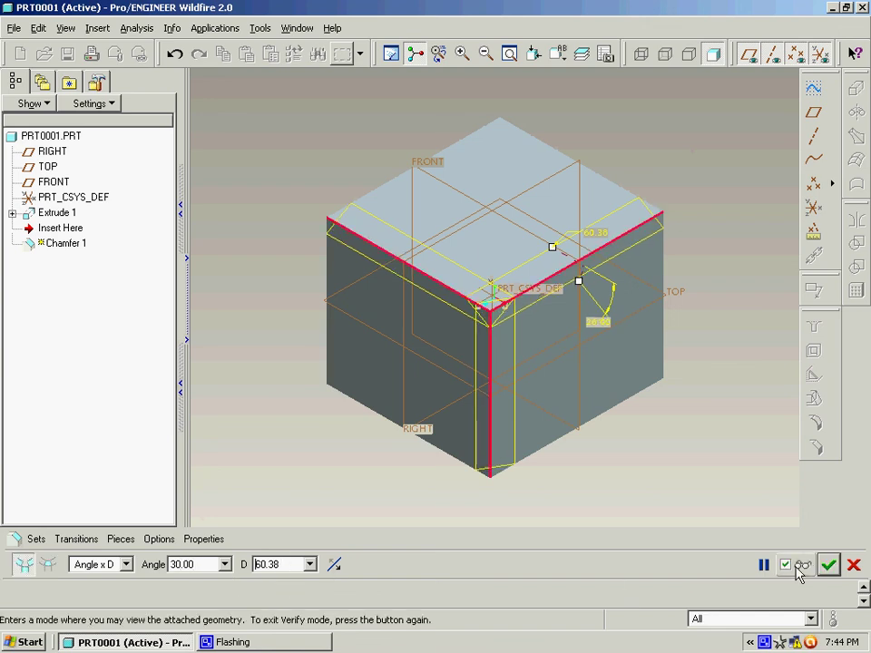
left_click(786, 567)
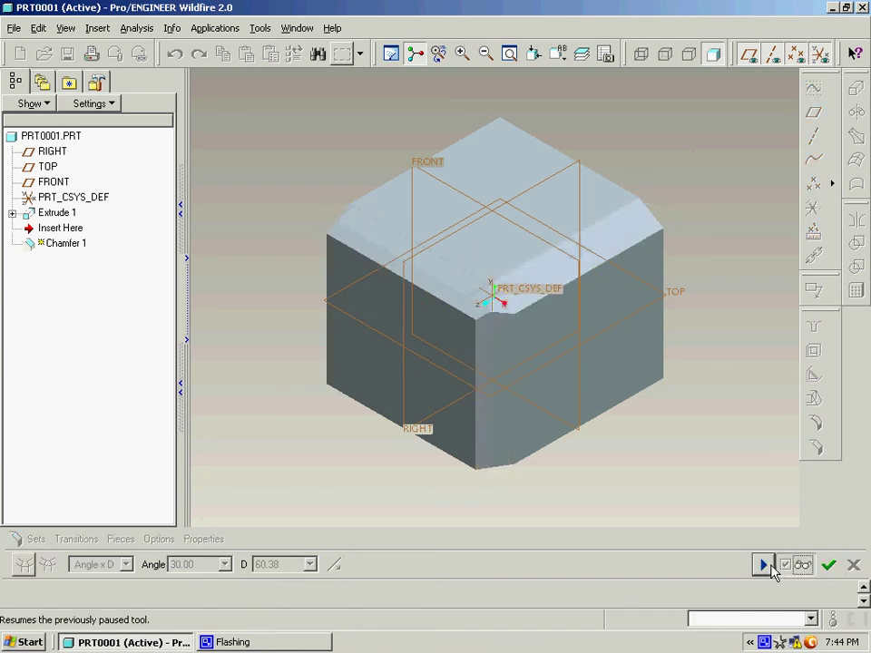
- Resume the chamfer, flip the surface used by the angle, and preview the result
left_click(765, 567)
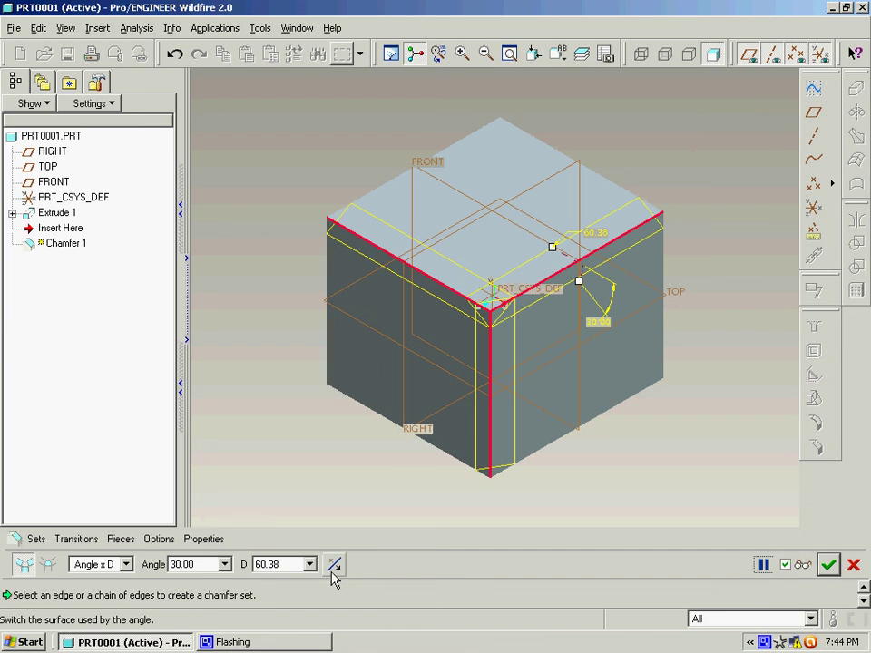
left_click(334, 567)
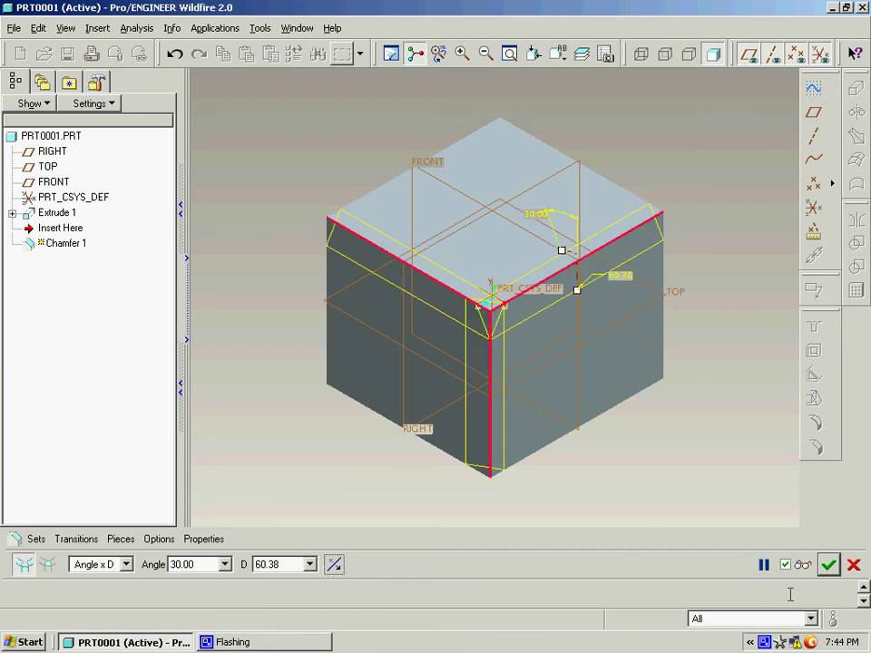
left_click(803, 568)
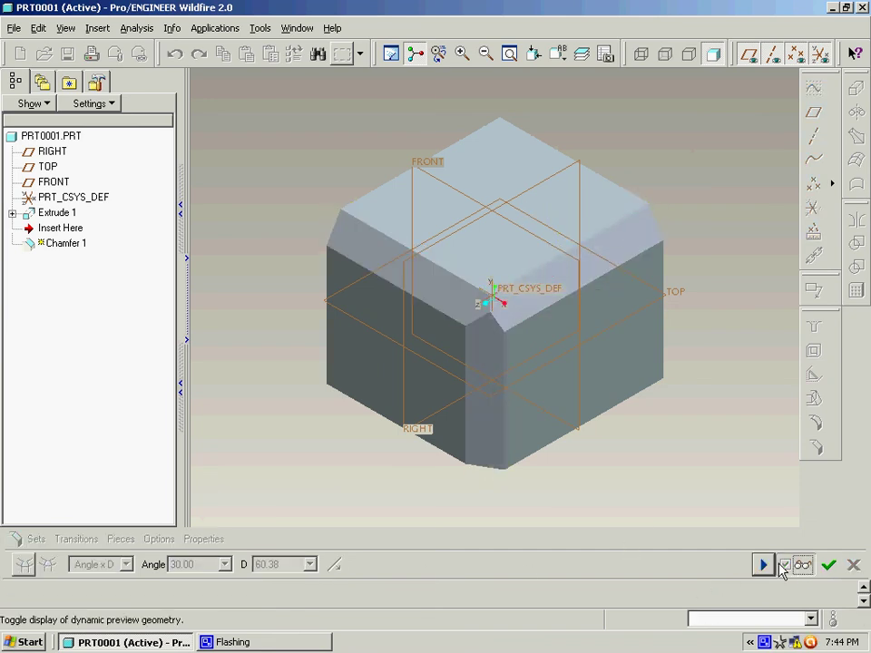
- Resume the chamfer, switch its dimensioning scheme to 45 x D, and look through the remaining schemes
left_click(765, 566)
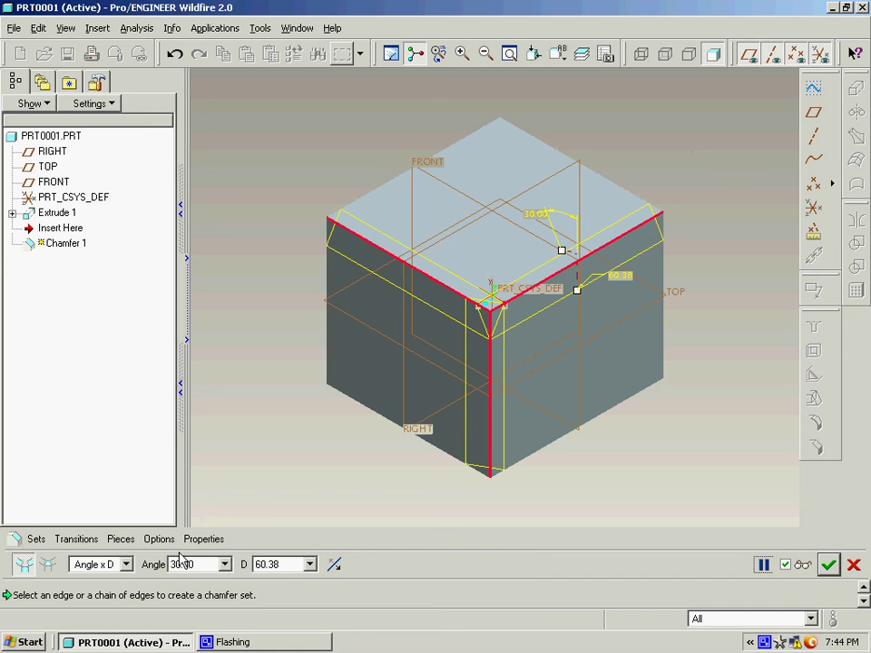
left_click(124, 564)
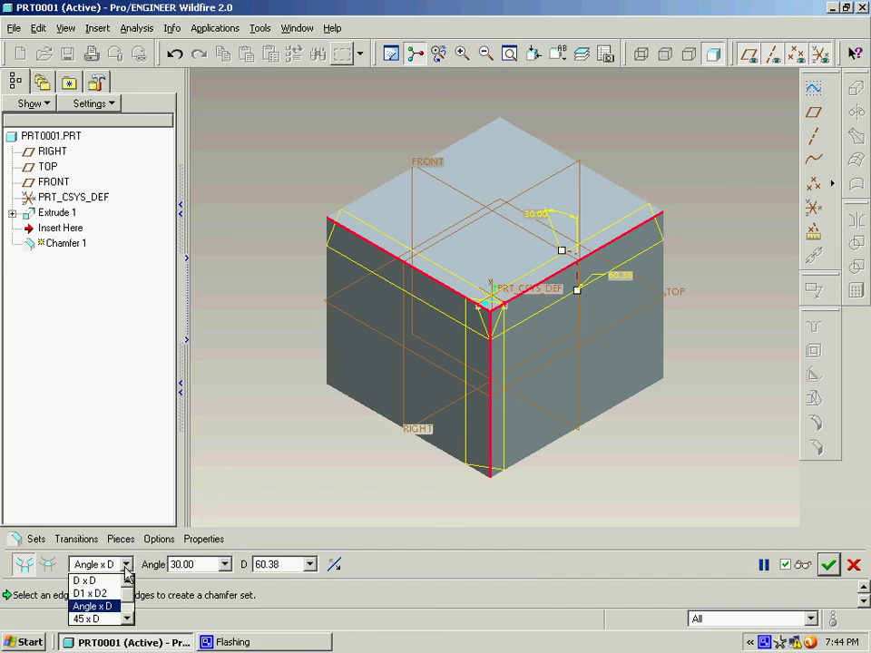
left_click(106, 620)
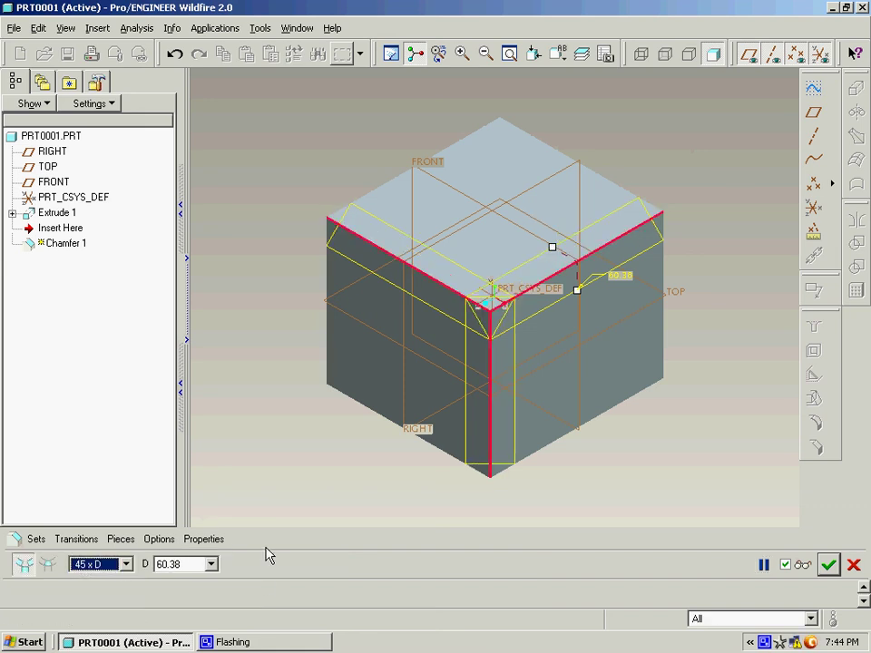
left_click(127, 564)
scroll(100, 608, "down", 1)
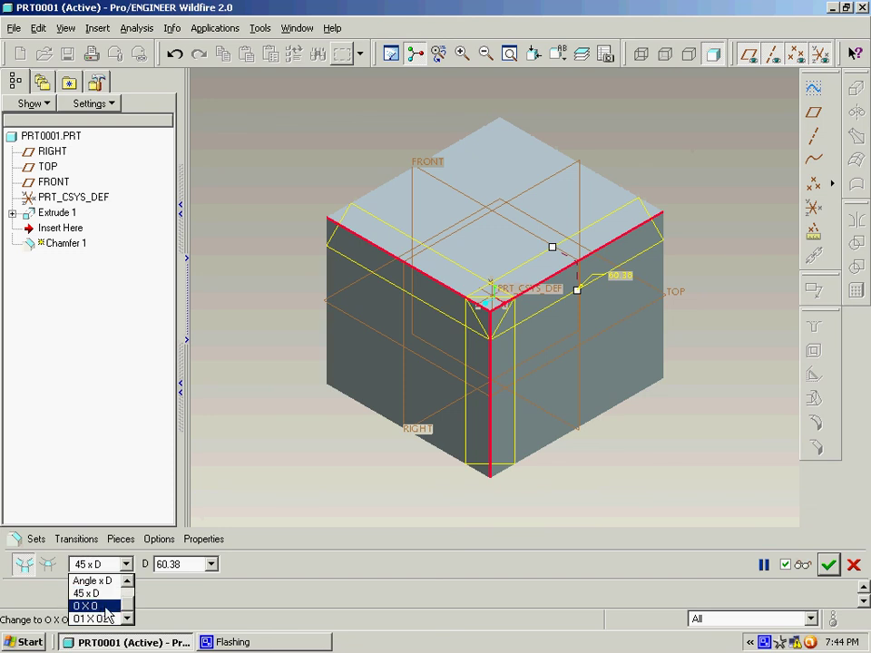
scroll(109, 606, "up", 1)
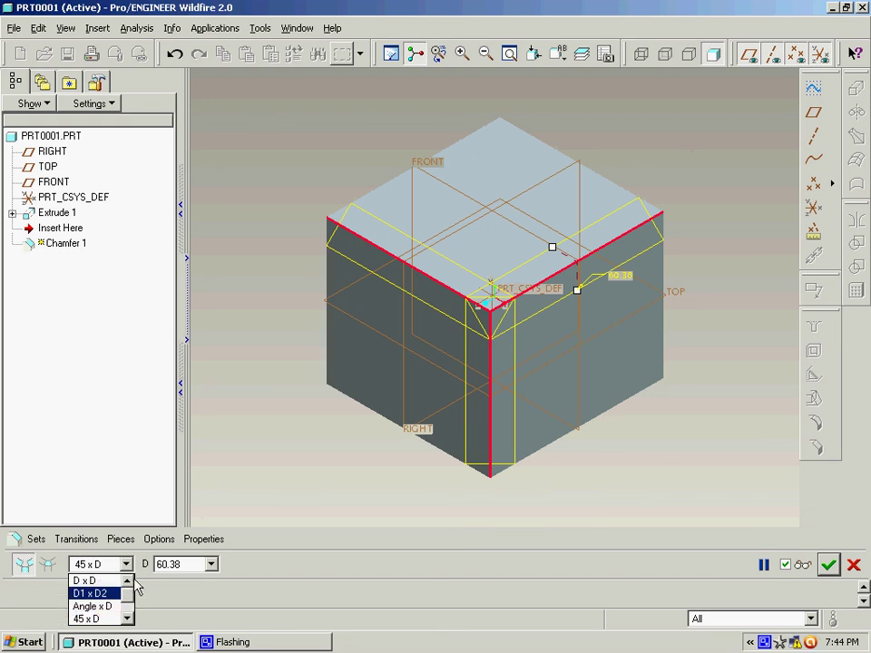
- Switch the chamfer to transition mode, set the front top corner transition to Corner Plane, and preview it
left_click(49, 567)
left_click(49, 565)
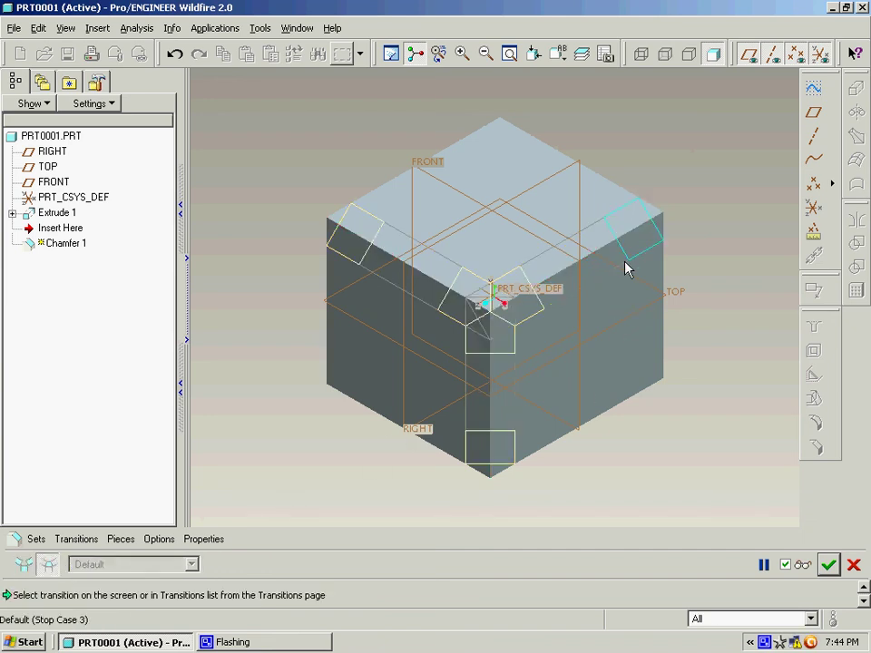
left_click(803, 565)
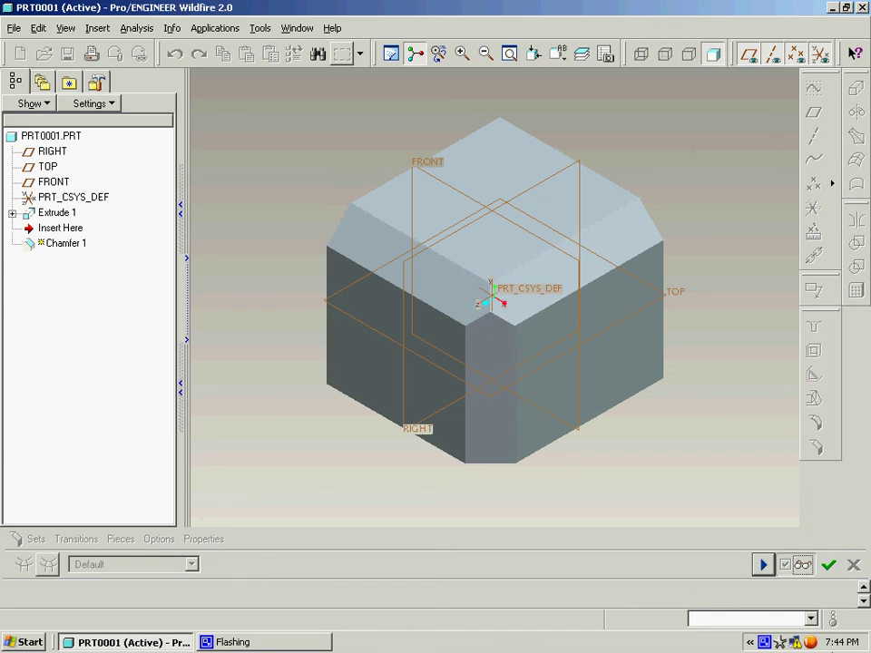
left_click(767, 566)
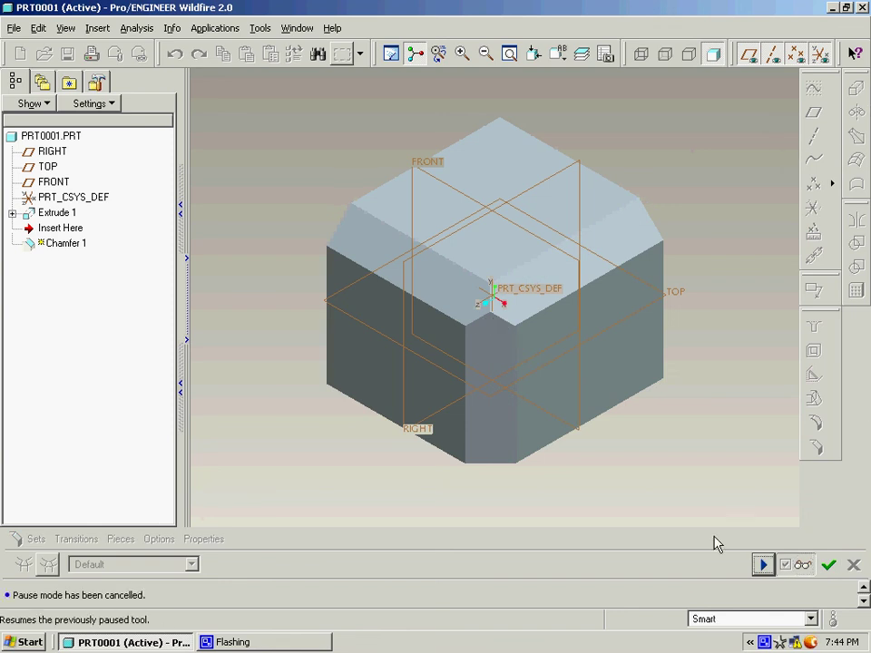
left_click(499, 331)
right_click(499, 331)
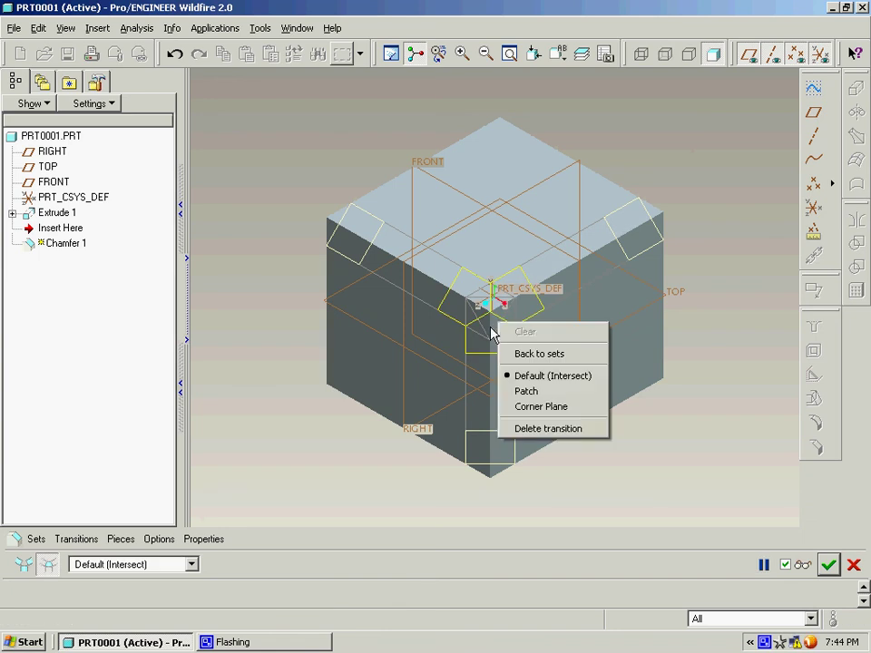
left_click(546, 406)
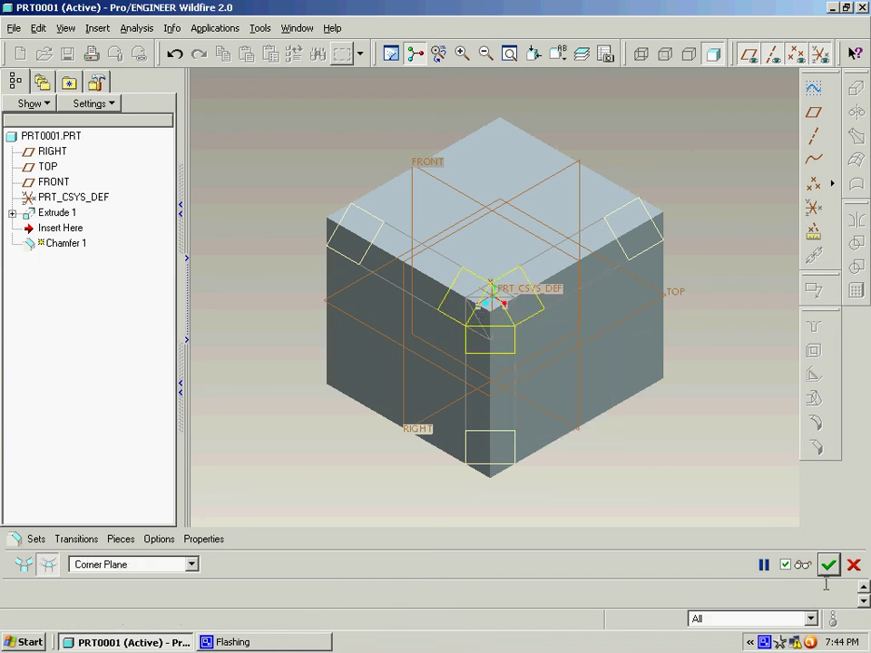
left_click(802, 567)
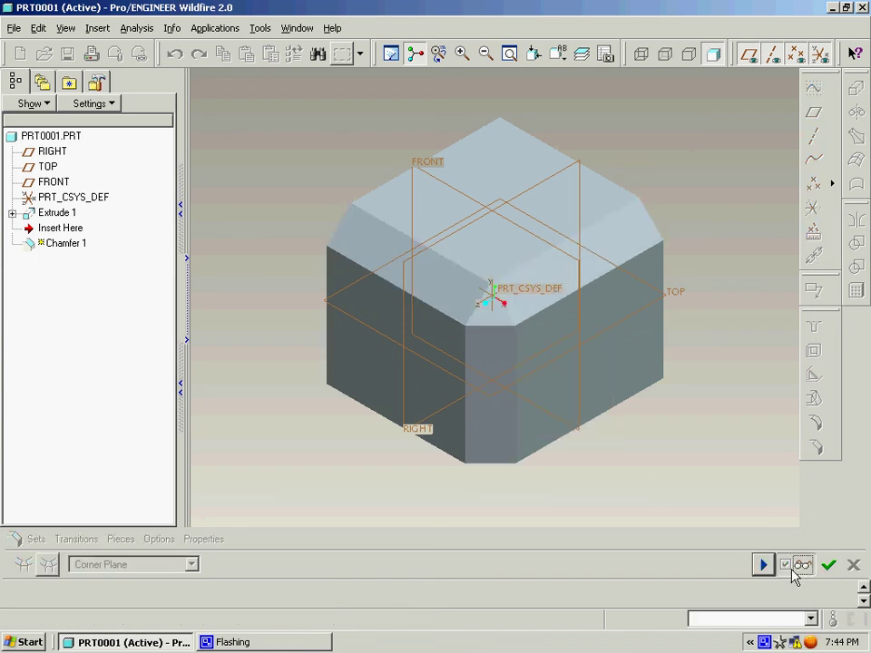
- Set the transition at the right top edge's far end to Stop at Reference using the FRONT datum plane, and complete the chamfer
left_click(765, 565)
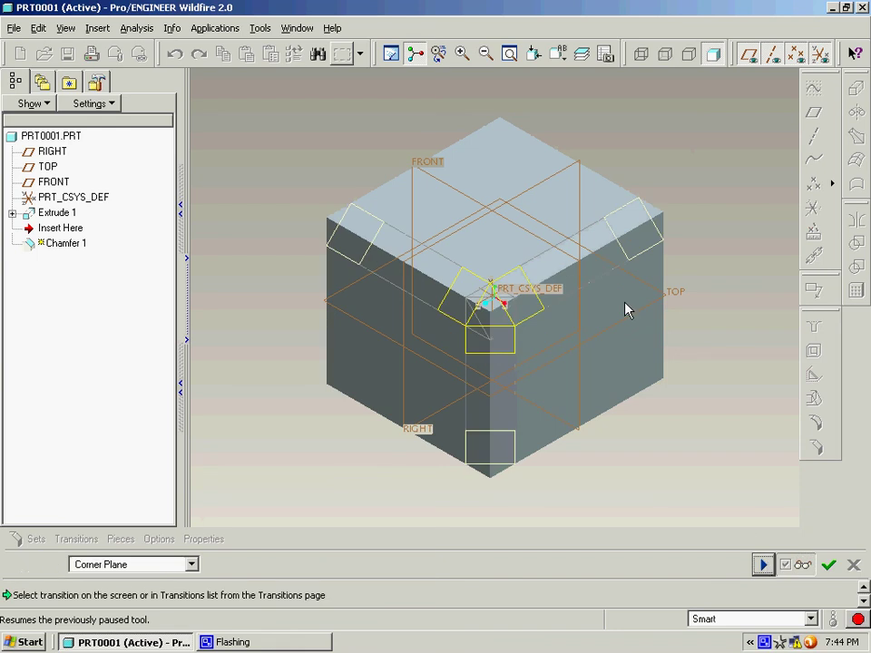
right_click(651, 238)
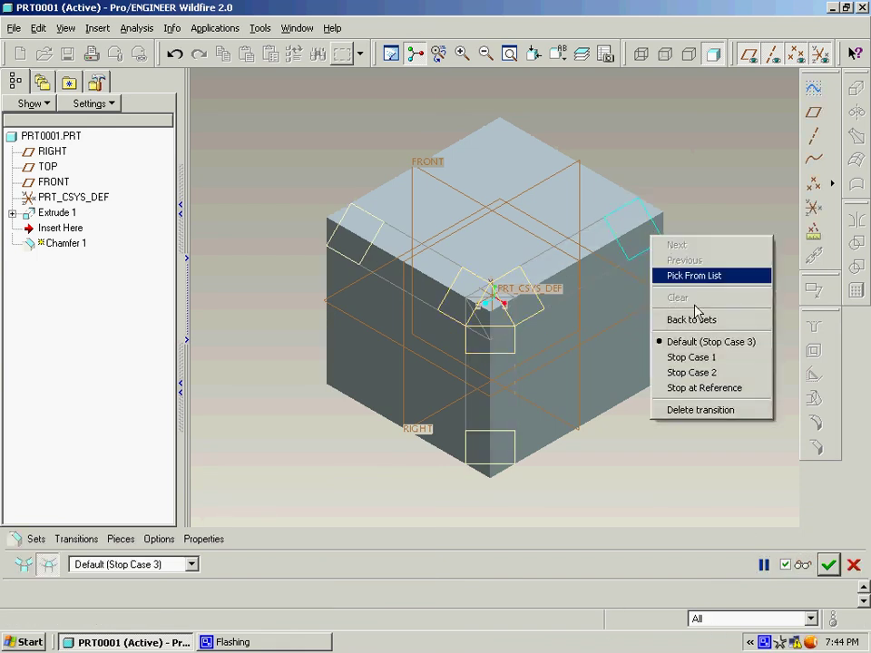
left_click(694, 388)
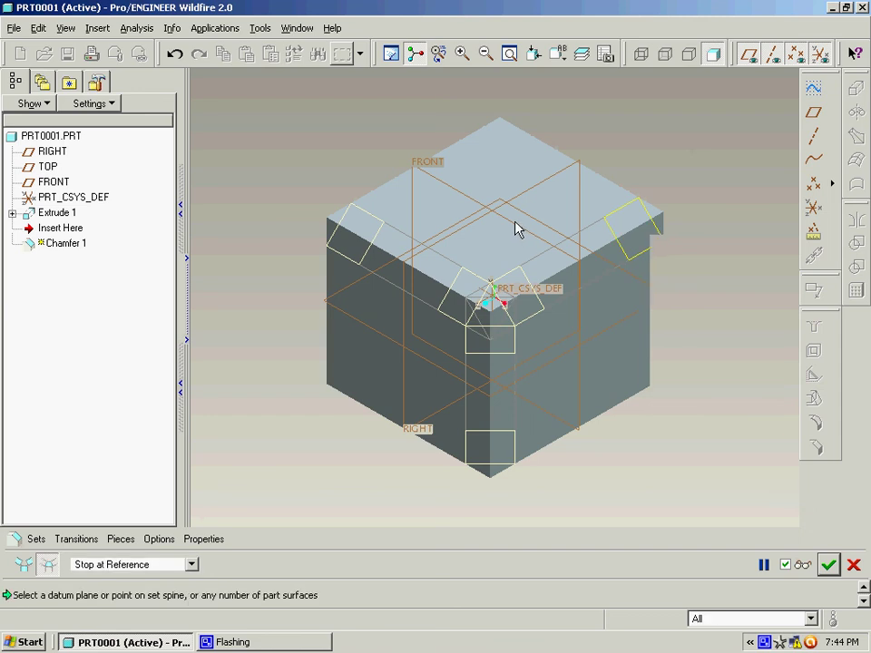
left_click(516, 236)
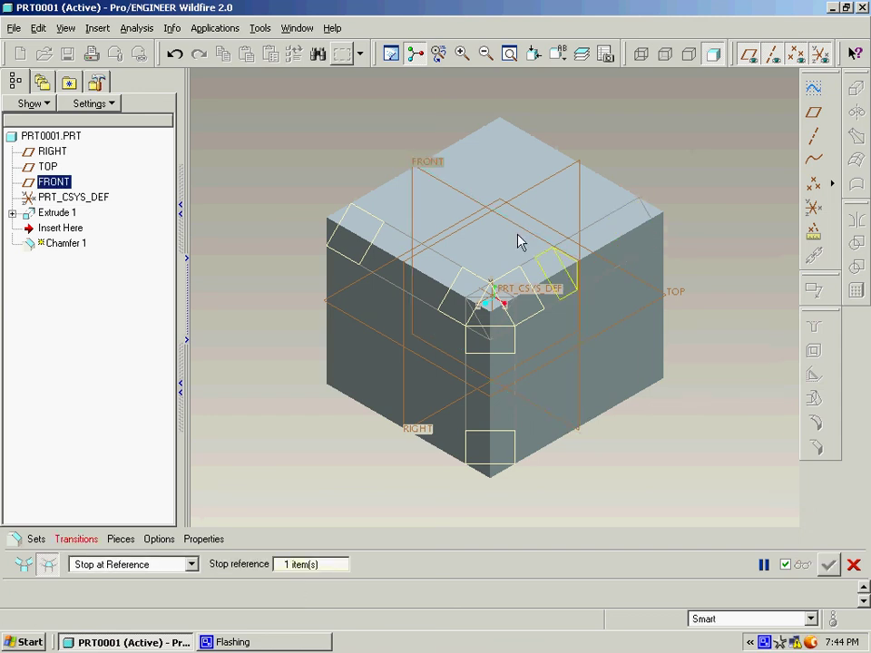
left_click(803, 565)
left_click(827, 565)
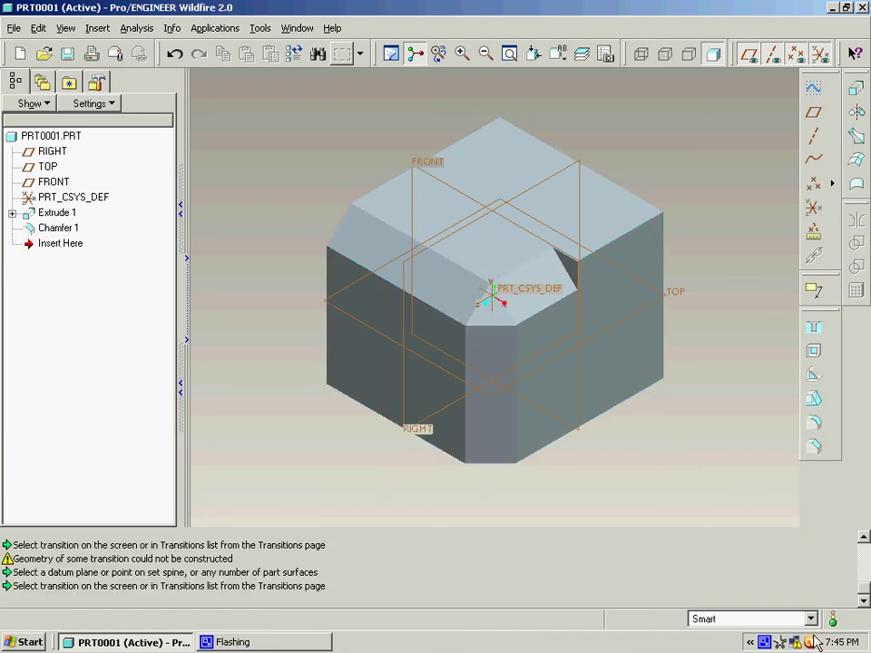
right_click(767, 643)
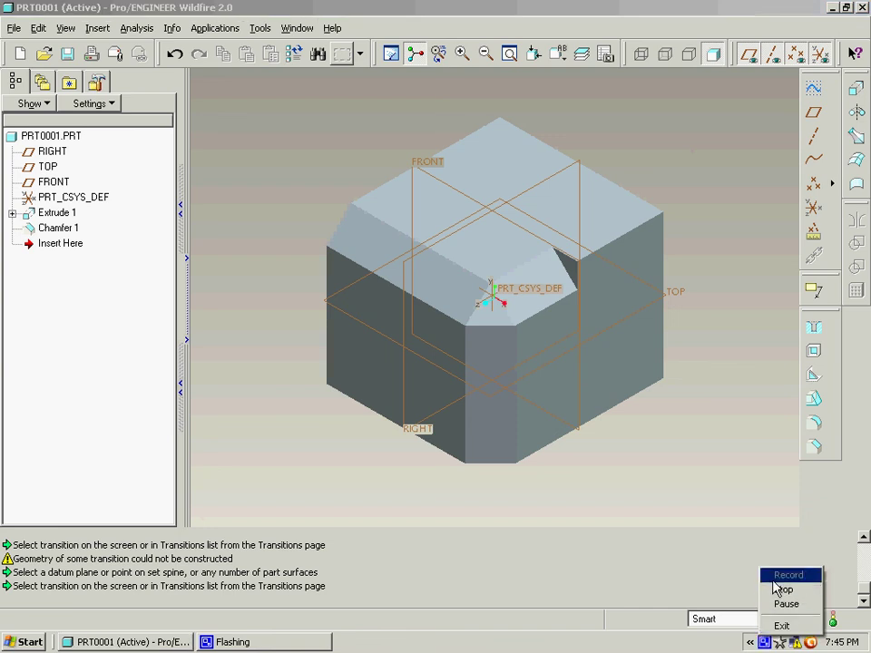